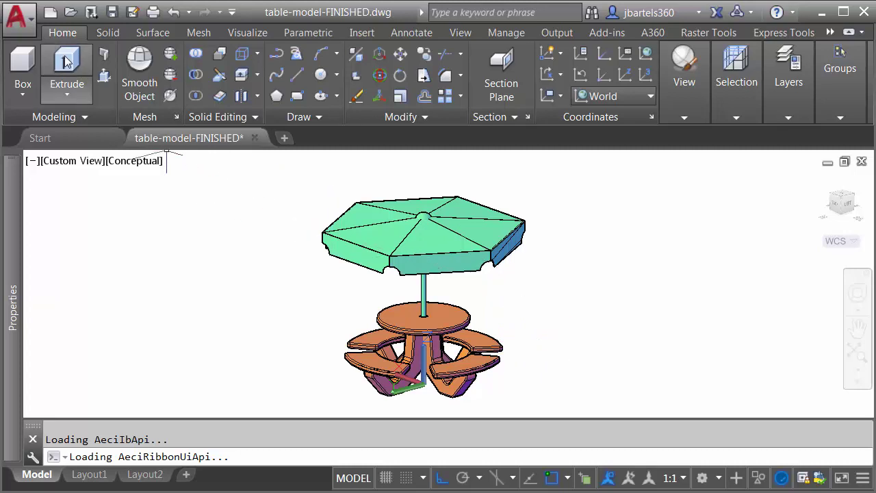
Confirm the drawing units use Decimal lengths with a Feet insertion scale
click(26, 24)
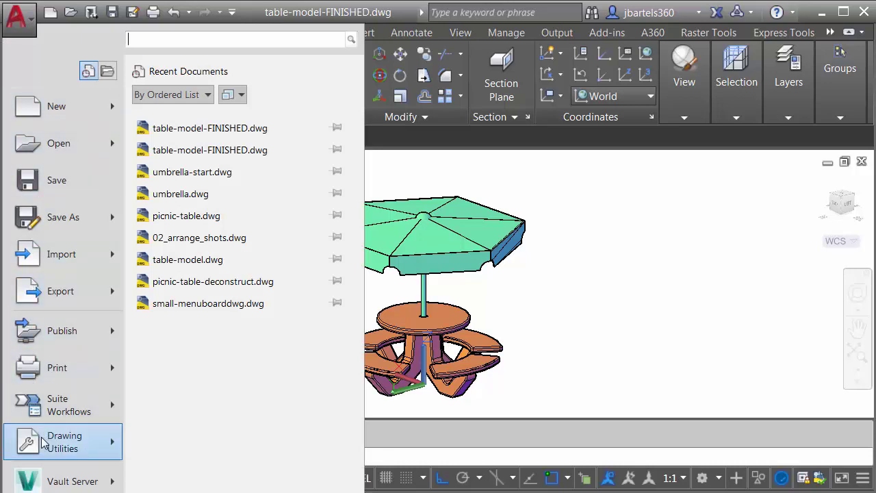
mouse_move(43, 442)
click(194, 185)
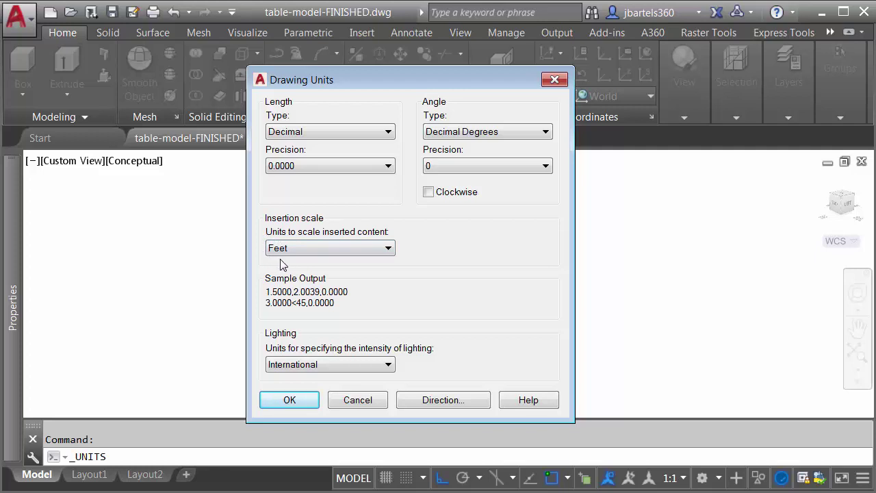
click(289, 400)
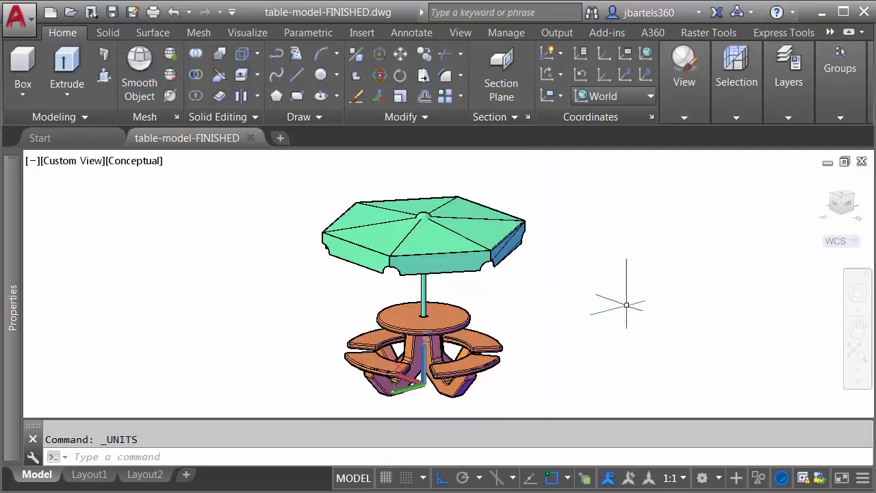
Shift the table model left and open the Materials Browser from the Visualize tab
middle_drag(626, 305, 430, 295)
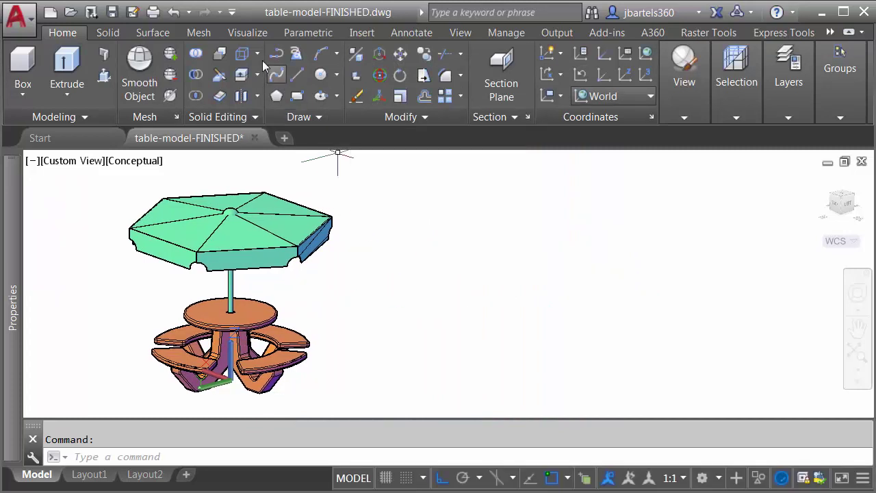
click(246, 33)
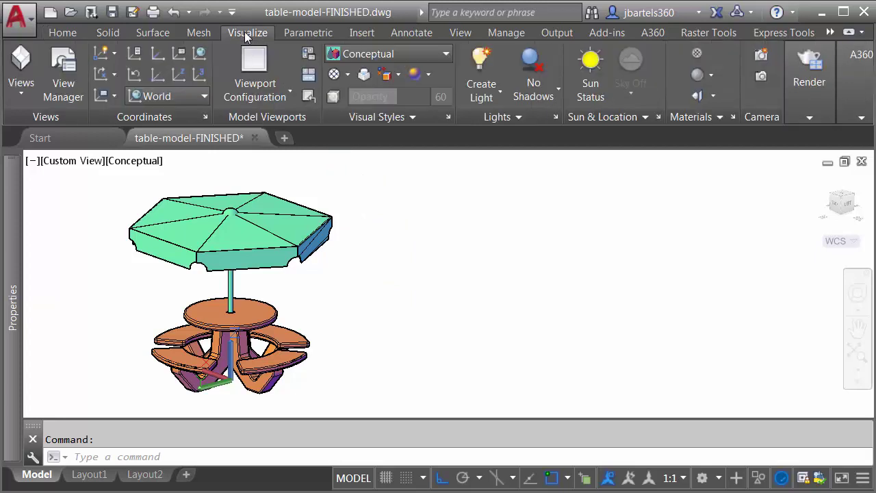
click(687, 118)
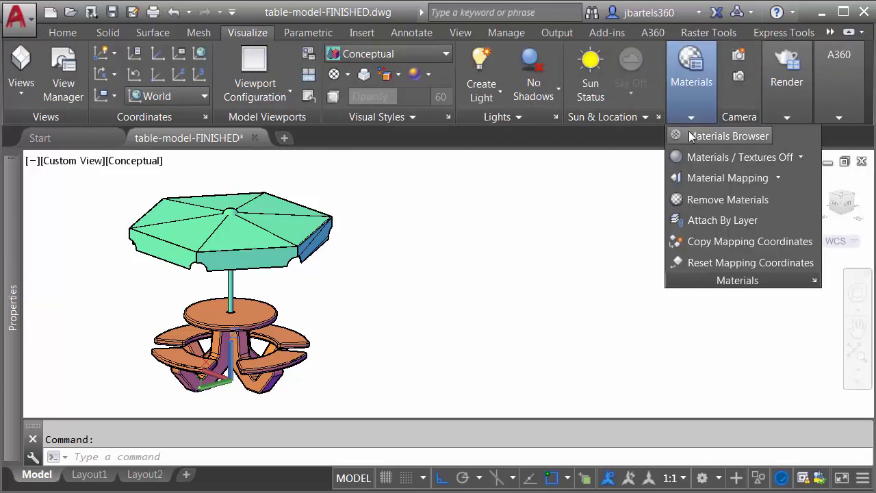
click(693, 136)
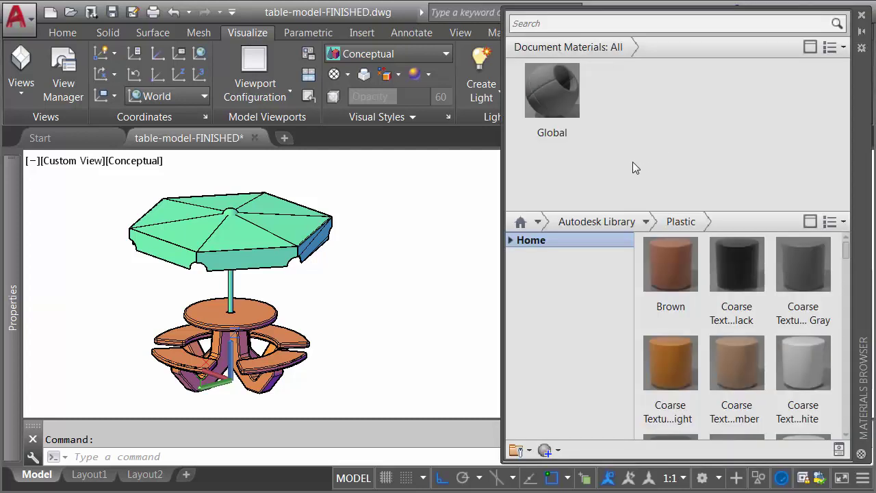
Browse the Autodesk Library categories Ceramic, Concrete, Fabric and Finish, ending on Flooring
click(509, 239)
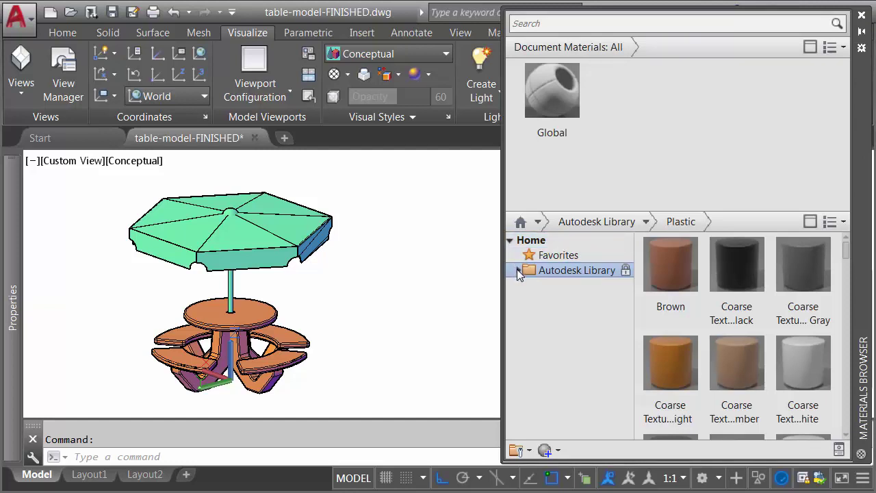
click(518, 271)
click(564, 286)
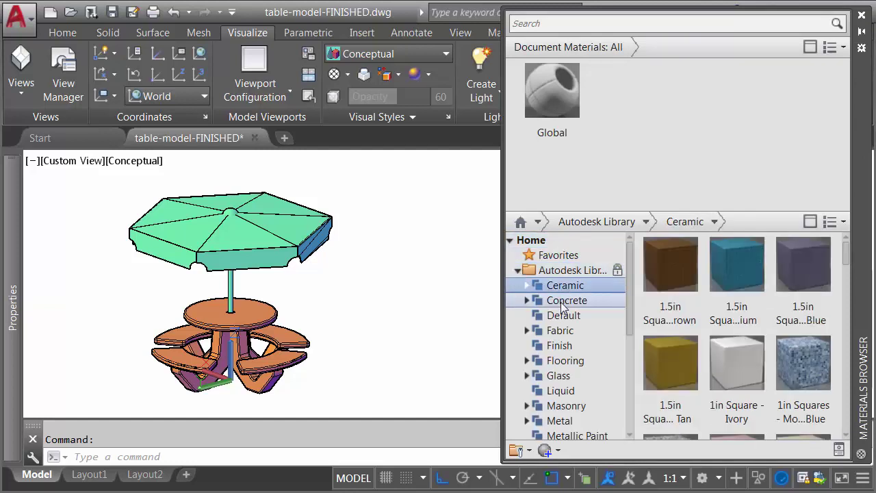
click(565, 301)
click(560, 330)
click(560, 346)
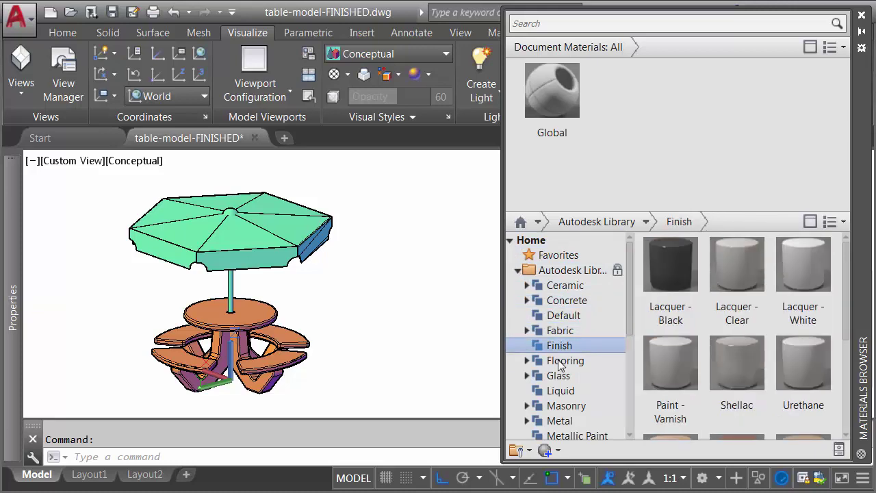
click(563, 361)
mouse_move(844, 252)
mouse_down()
mouse_move(845, 273)
mouse_move(850, 248)
mouse_up()
Search materials for 'whit' and add Plastic PVC - White to the drawing
click(554, 22)
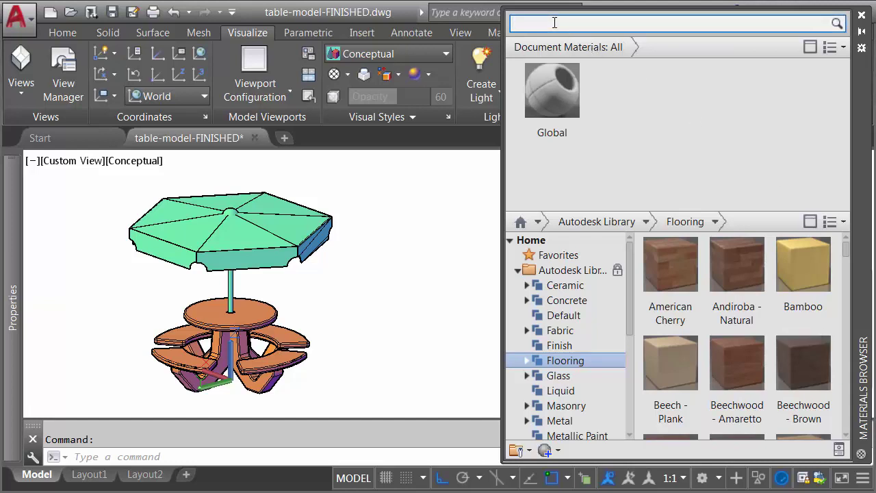
text(white)
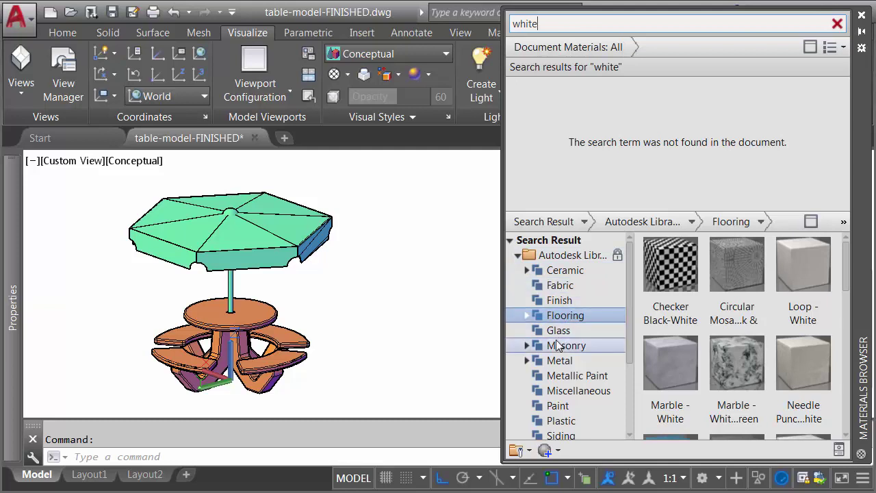
click(553, 421)
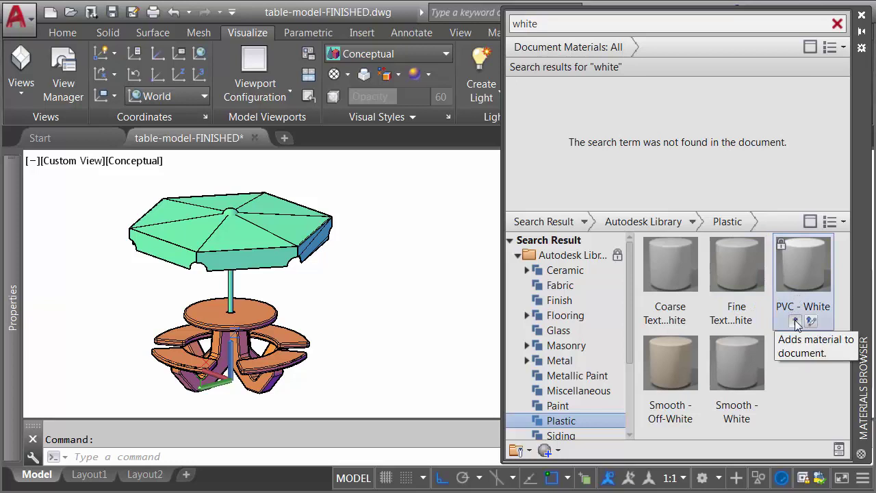
click(796, 323)
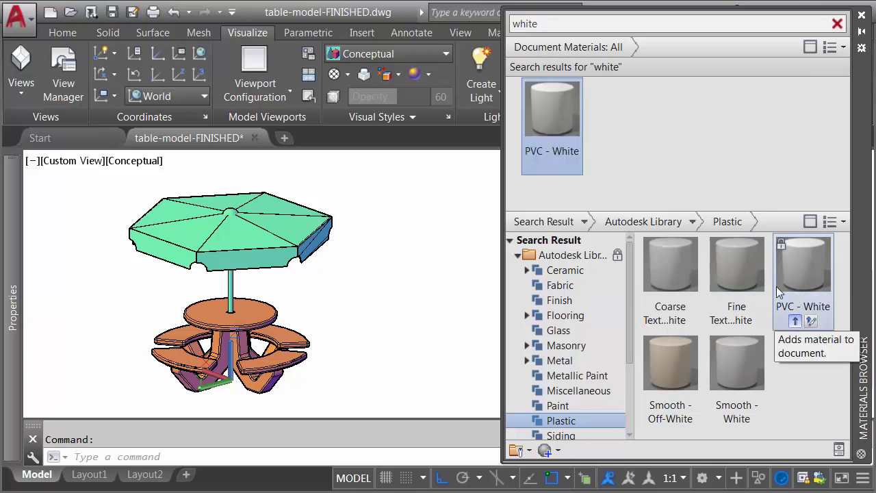
Search for 'red' and add Smooth - Red to the drawing
double_click(546, 24)
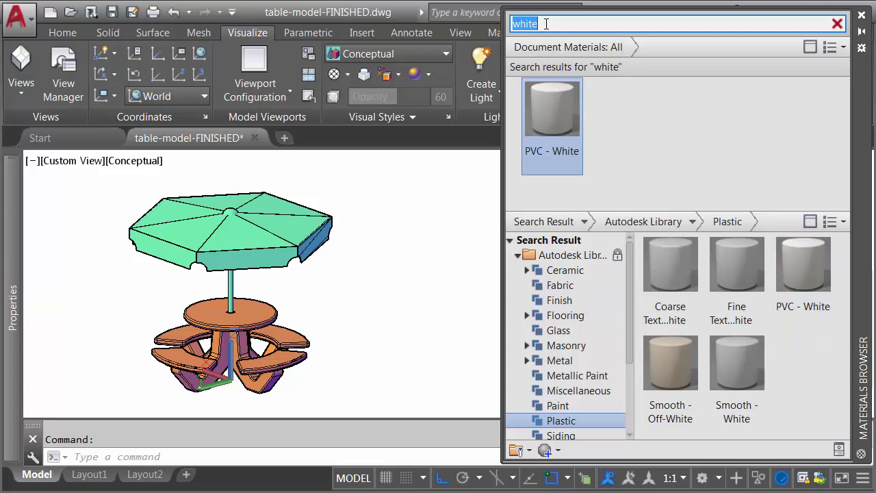
text(red)
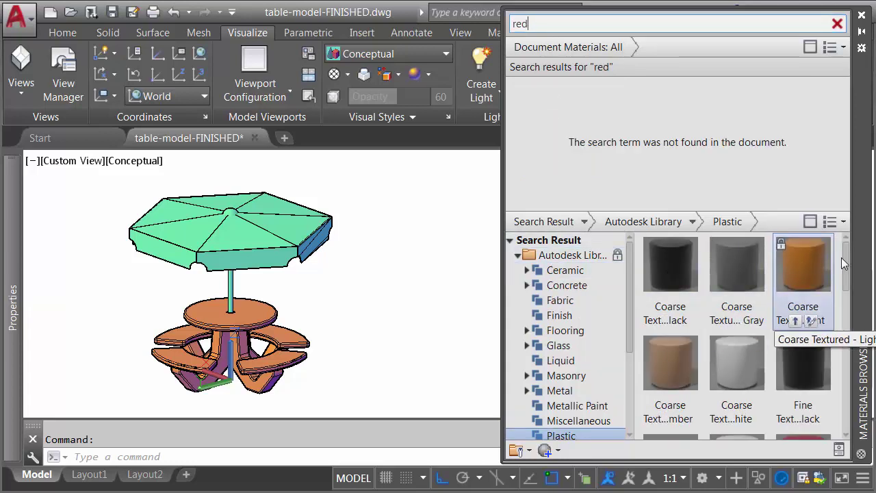
drag(848, 262, 848, 339)
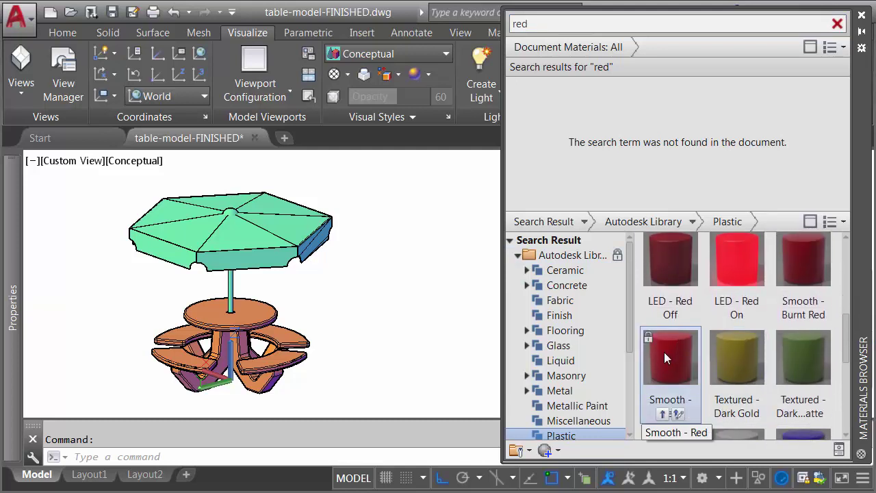
click(661, 414)
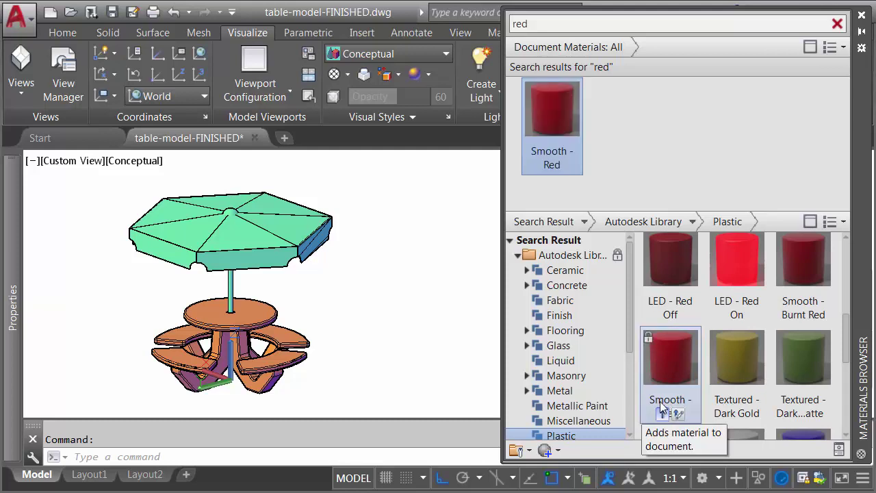
Search for 'b', add Low Gloss - Black, then clear the search
double_click(534, 25)
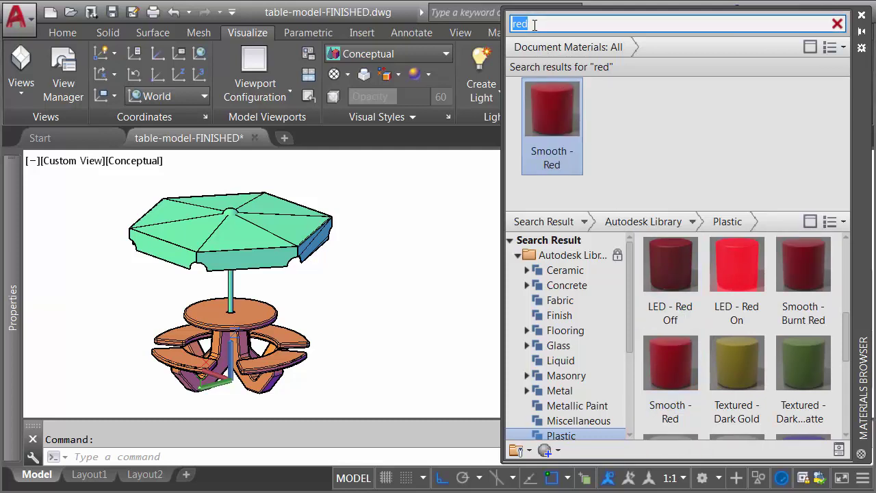
text(black)
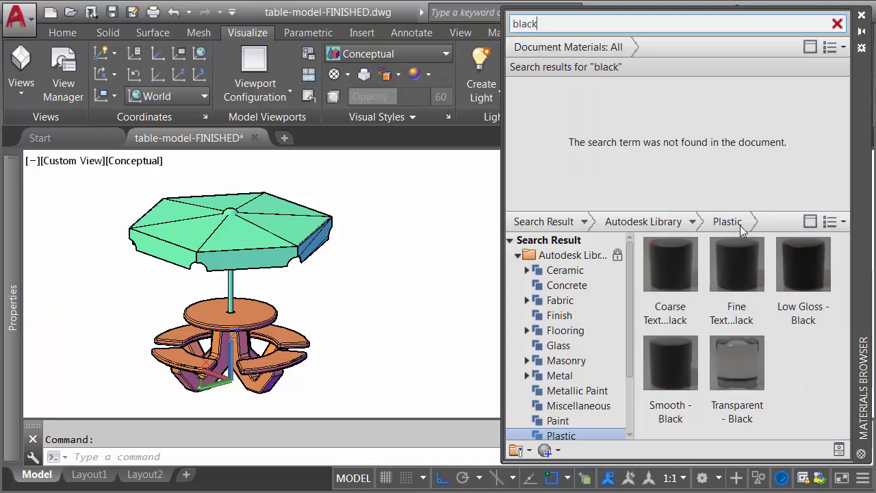
mouse_move(795, 271)
click(795, 323)
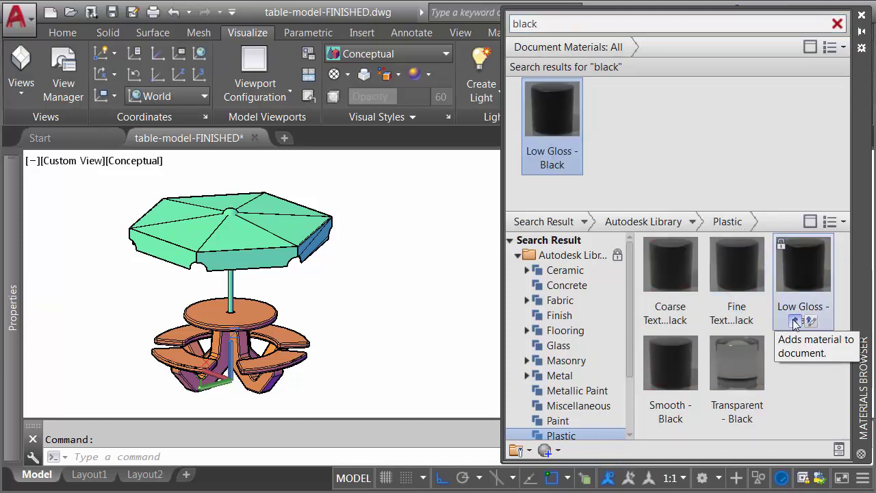
click(838, 24)
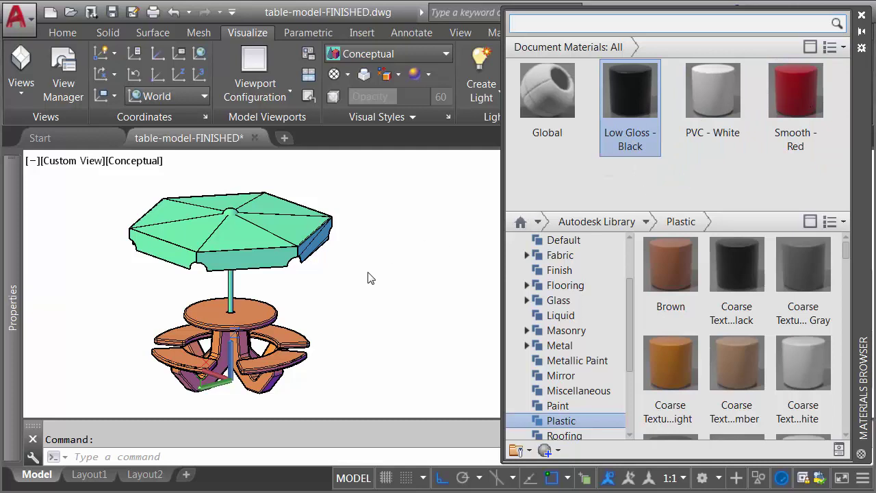
Zoom in on the table and umbrella and switch from Conceptual to the Realistic visual style
scroll(304, 291, up, 3)
middle_drag(304, 292, 441, 276)
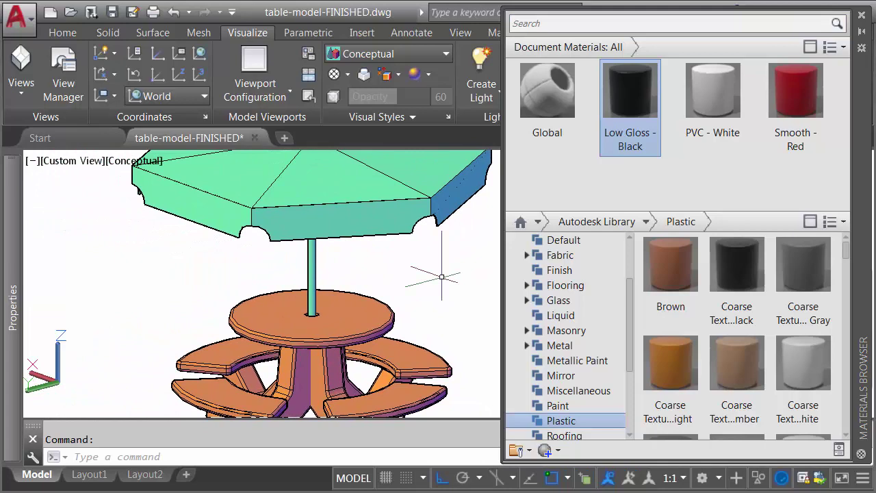
click(130, 160)
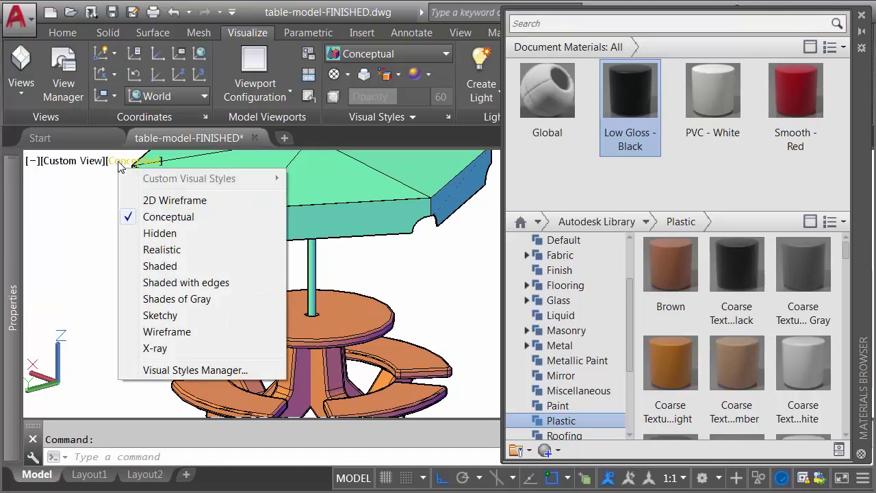
click(152, 250)
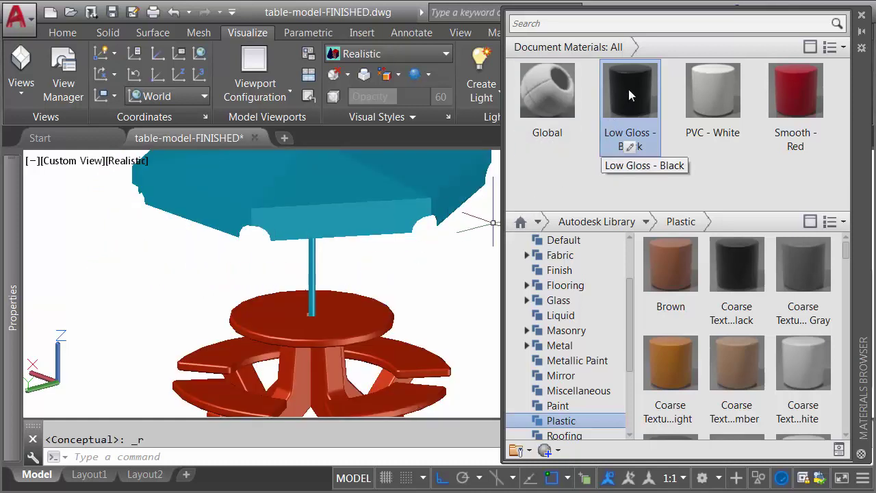
Apply Low Gloss - Black to the umbrella pole and Smooth - Red to the tabletop
drag(630, 86, 346, 255)
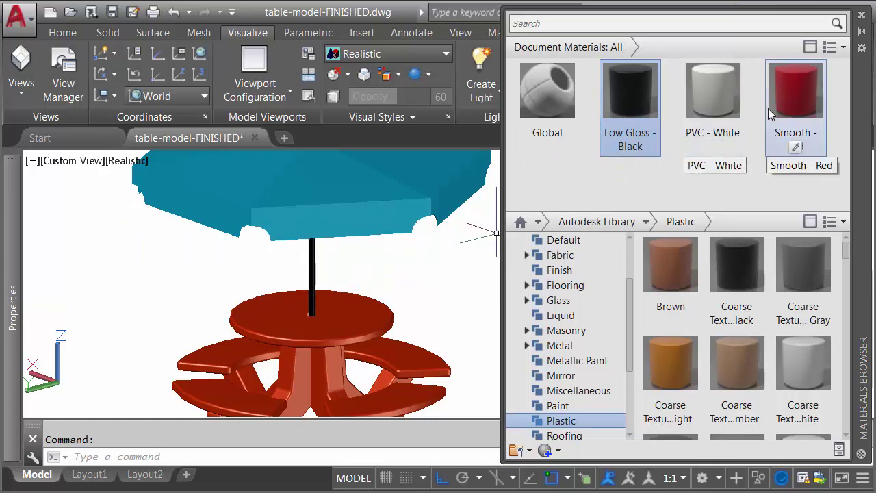
drag(794, 87, 340, 298)
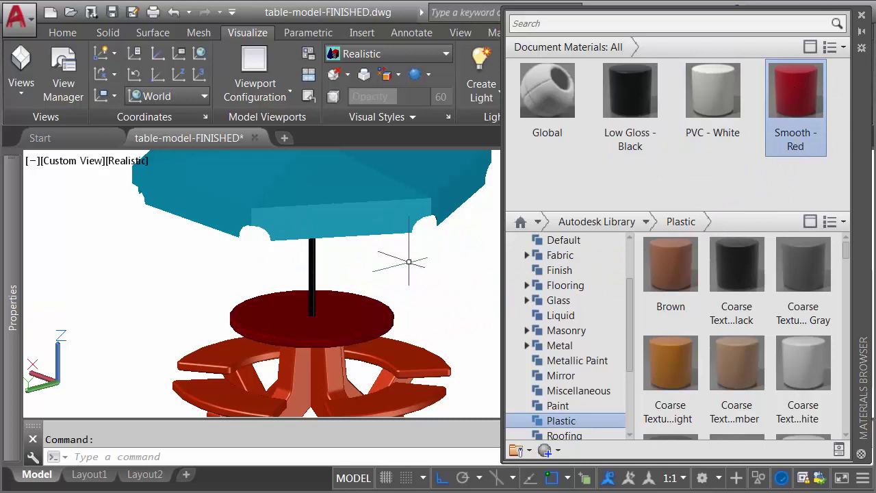
middle_drag(410, 274, 372, 215)
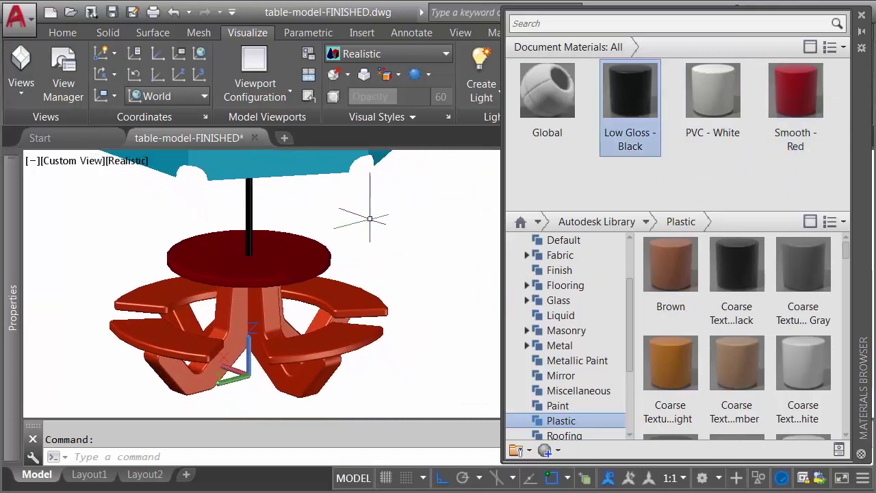
Select all four bench seats and apply Smooth - Red to them
click(352, 295)
click(321, 338)
click(173, 324)
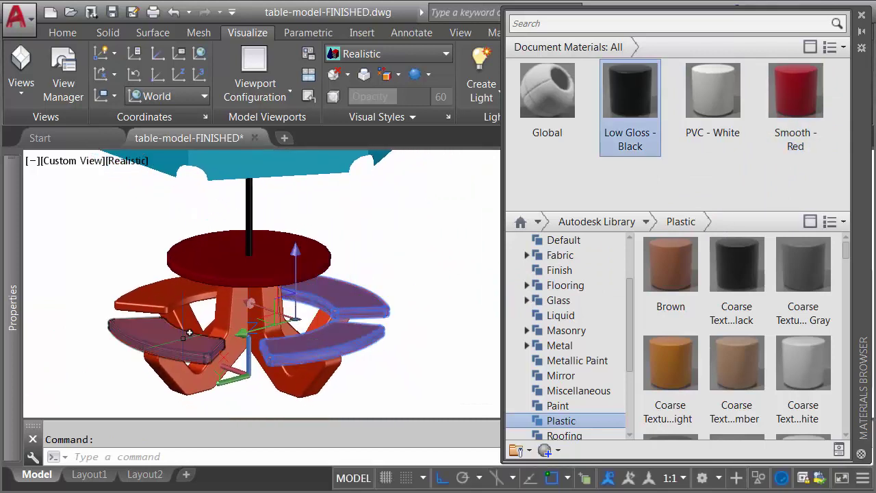
click(166, 291)
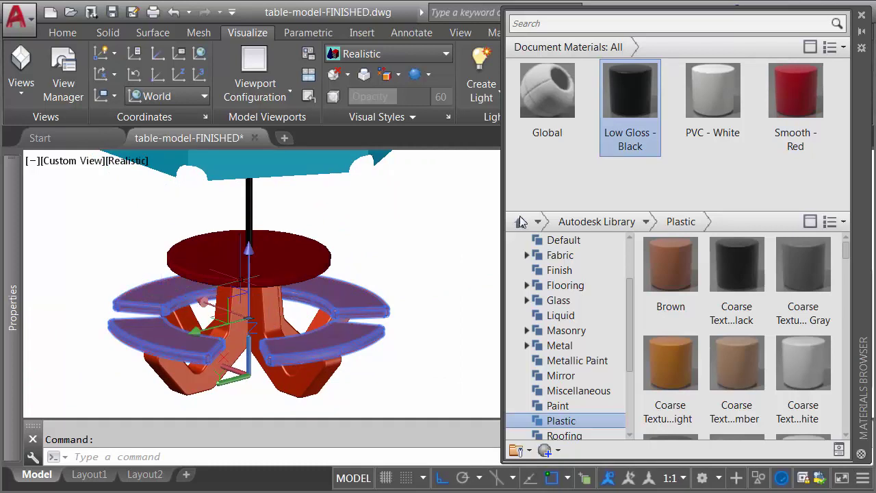
click(792, 91)
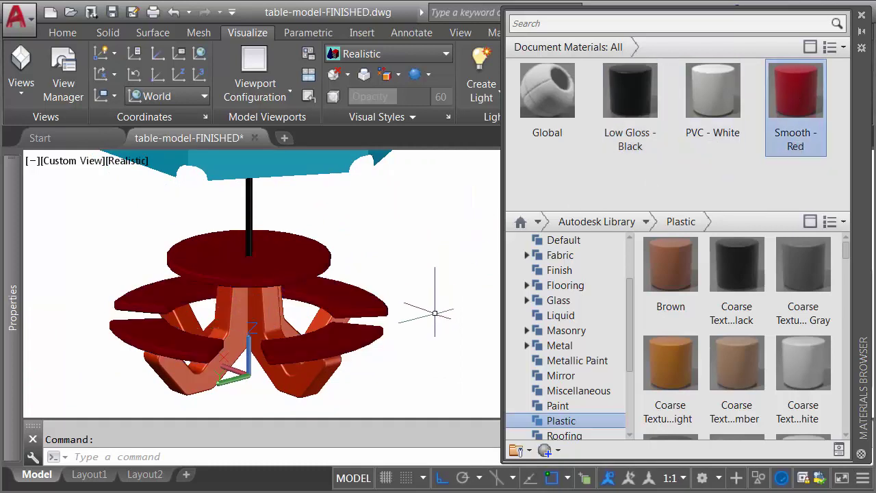
shift+middle_drag(428, 301, 421, 329)
Window-select the table legs and give them the PVC - White material
click(413, 342)
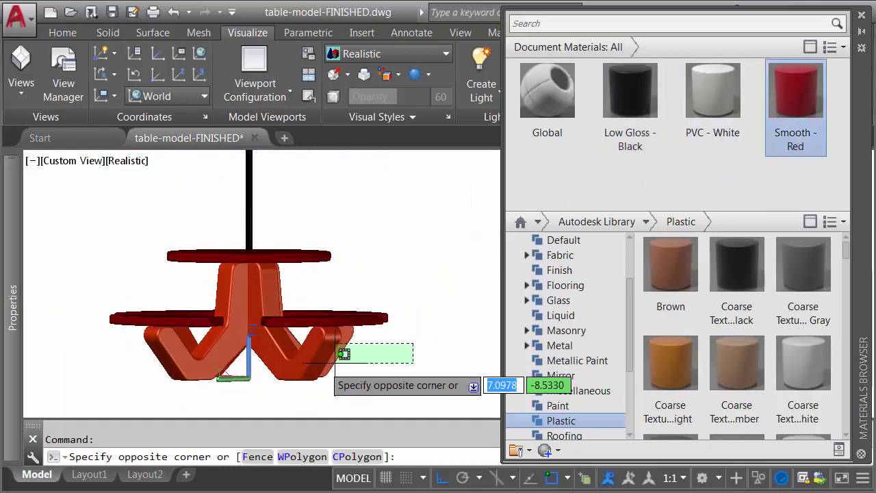
click(138, 395)
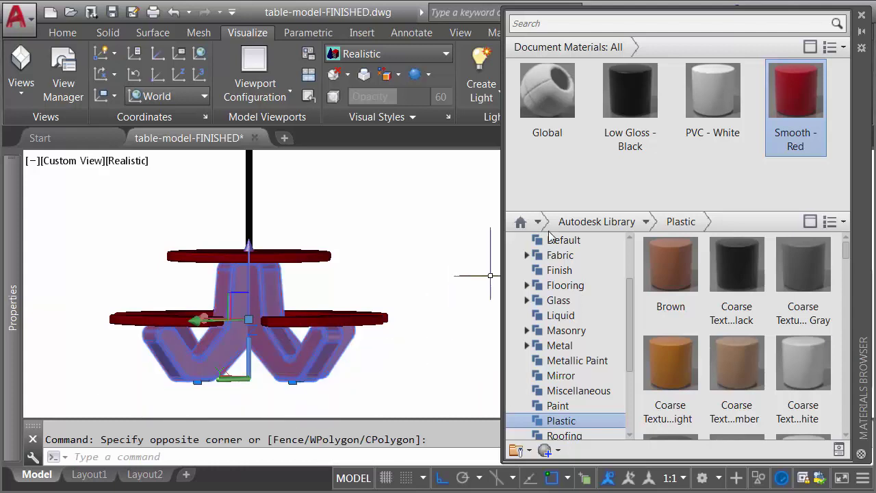
click(711, 89)
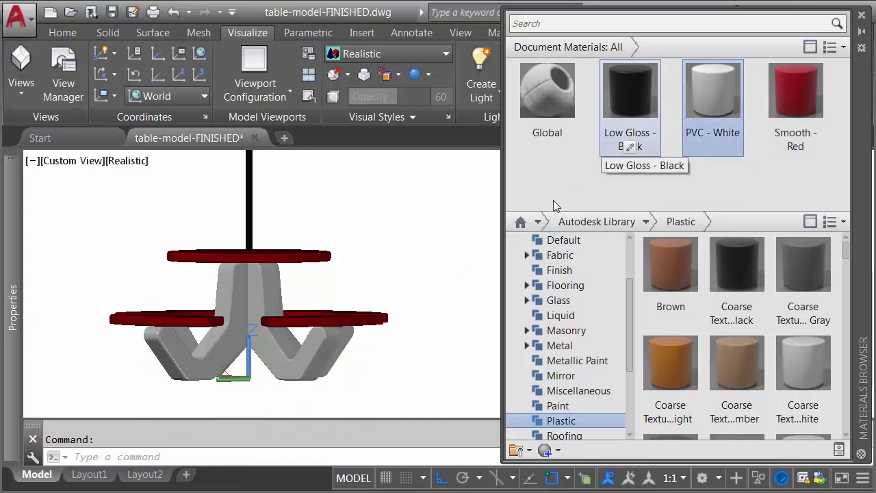
shift+middle_drag(413, 188, 413, 246)
scroll(418, 240, down, 2)
scroll(390, 264, up, 3)
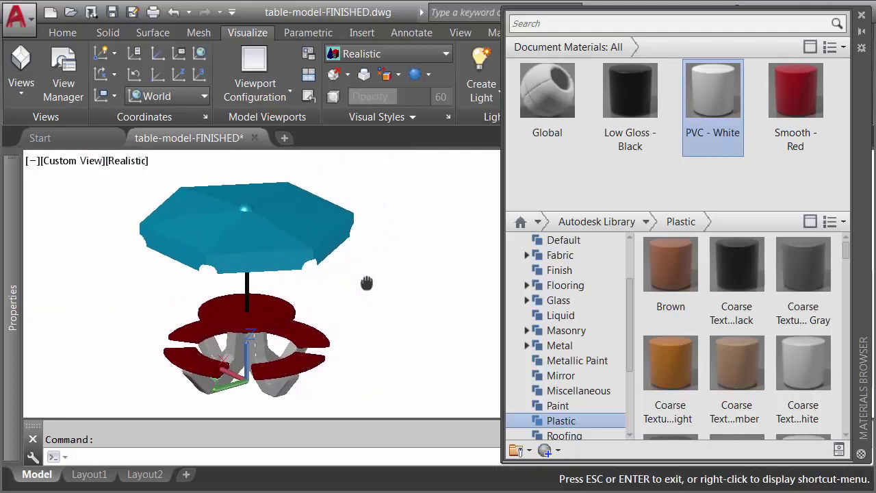
Close the Materials Browser and isolate the umbrella canopy so only it shows
key(Escape)
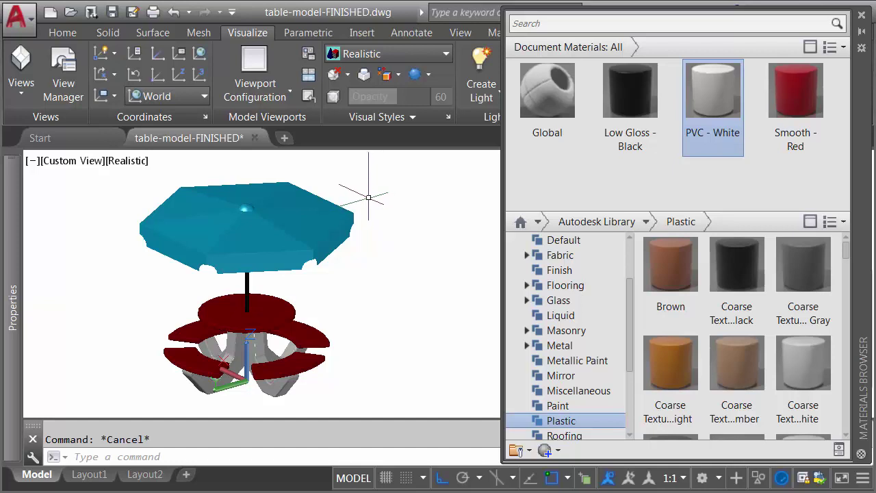
click(865, 16)
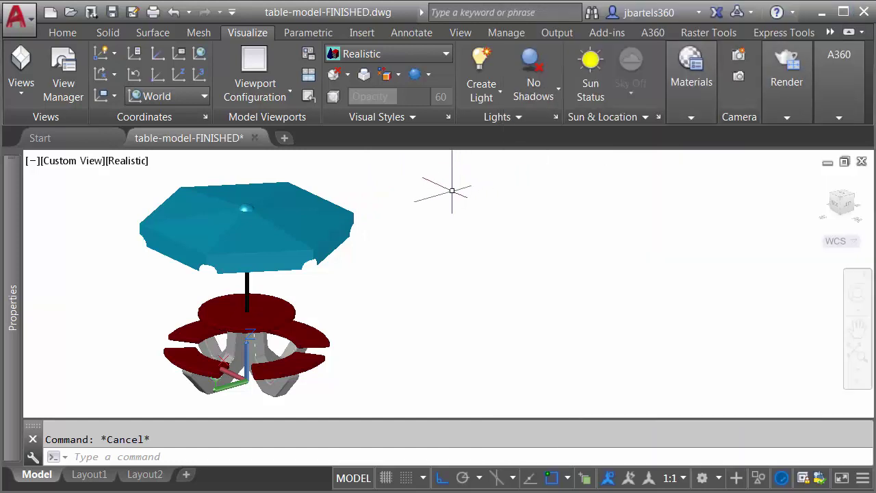
scroll(231, 206, up, 1)
shift+middle_drag(231, 205, 409, 206)
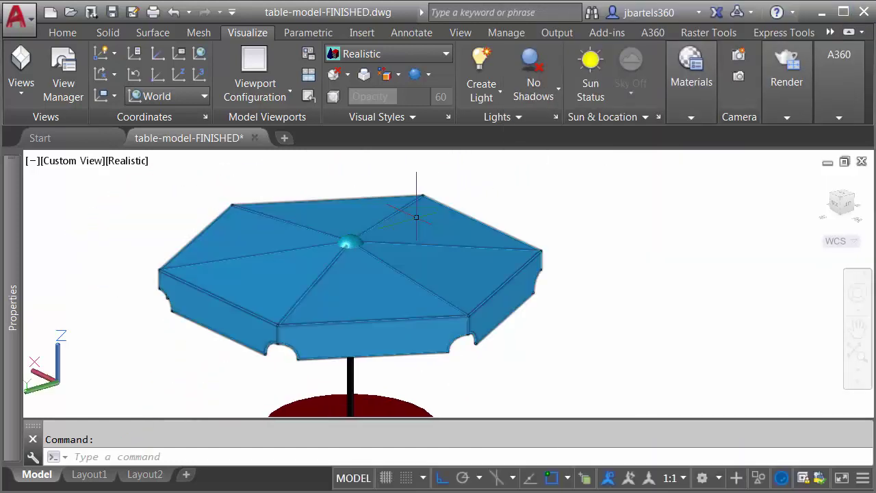
click(407, 205)
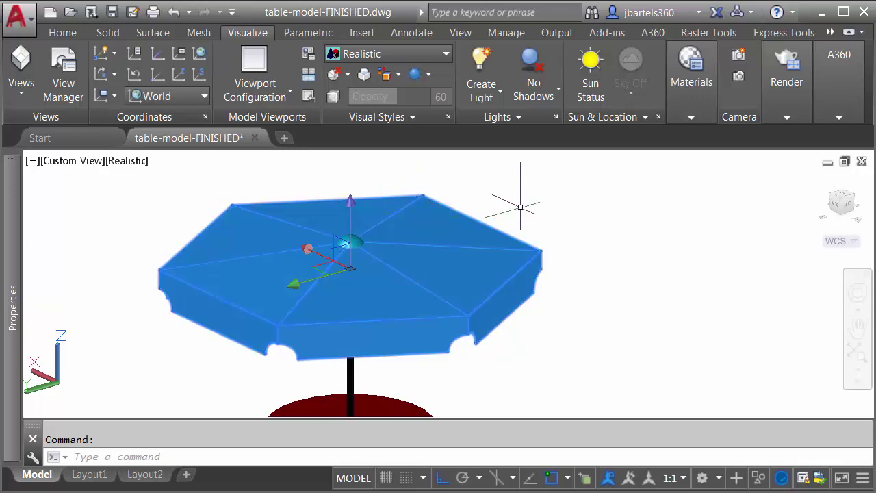
click(759, 477)
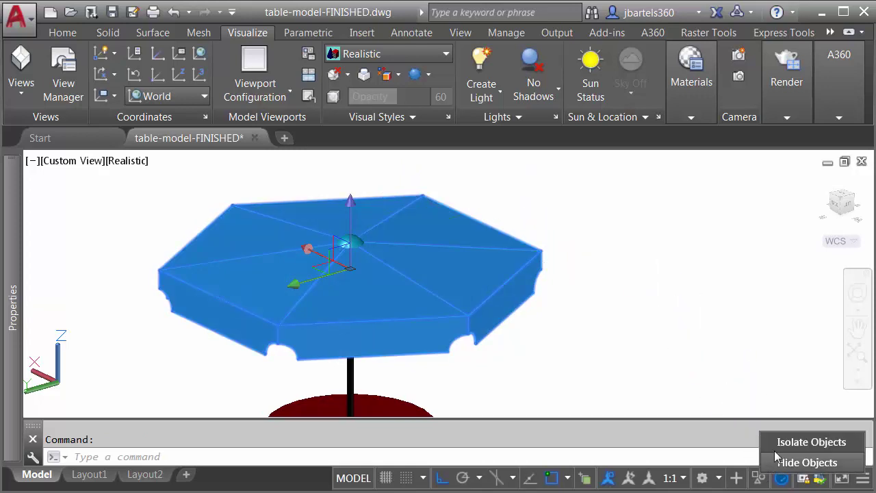
click(777, 446)
Set the viewport visual style to X-Ray
scroll(396, 213, up, 3)
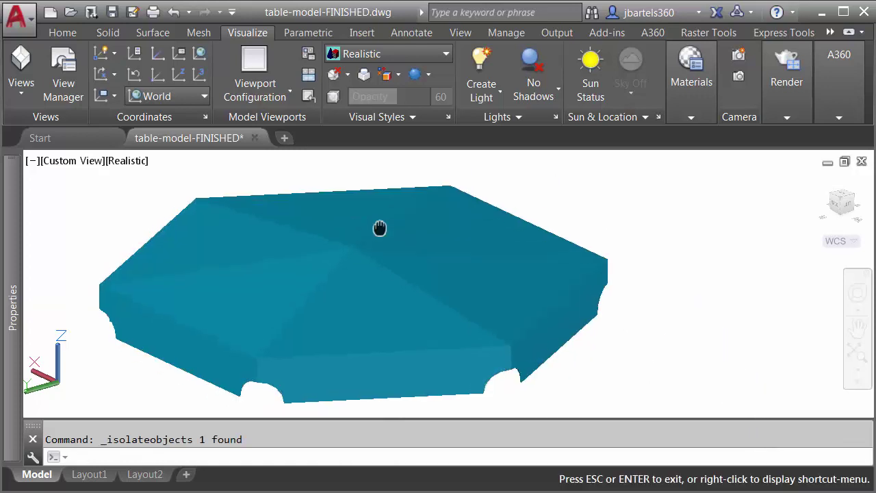
click(128, 161)
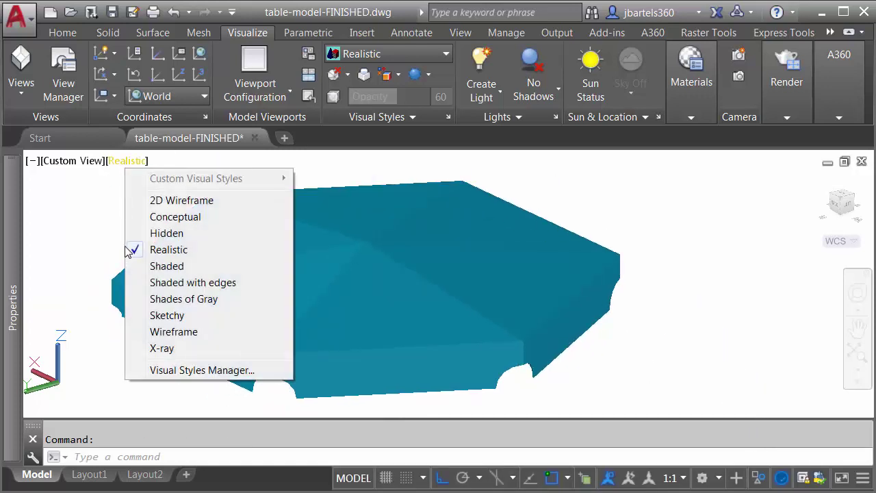
click(150, 349)
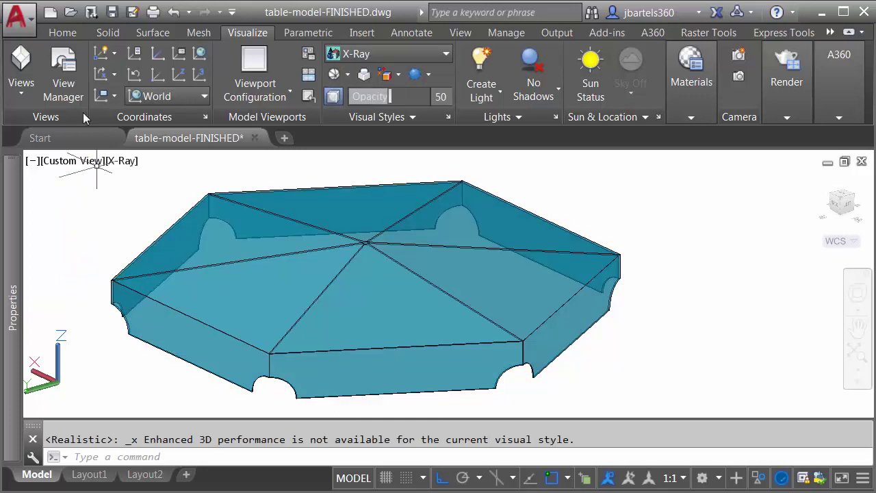
Slice the canopy with a three-point plane through its centre, keeping both sides
click(63, 32)
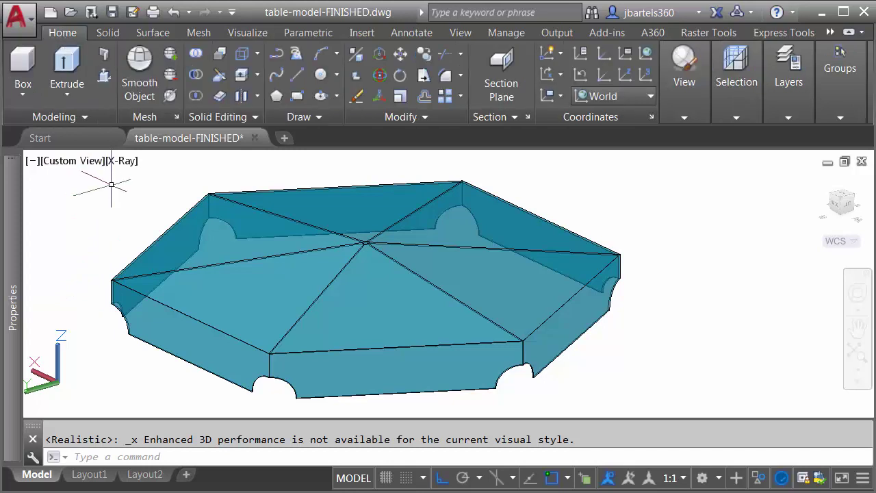
click(217, 72)
click(487, 193)
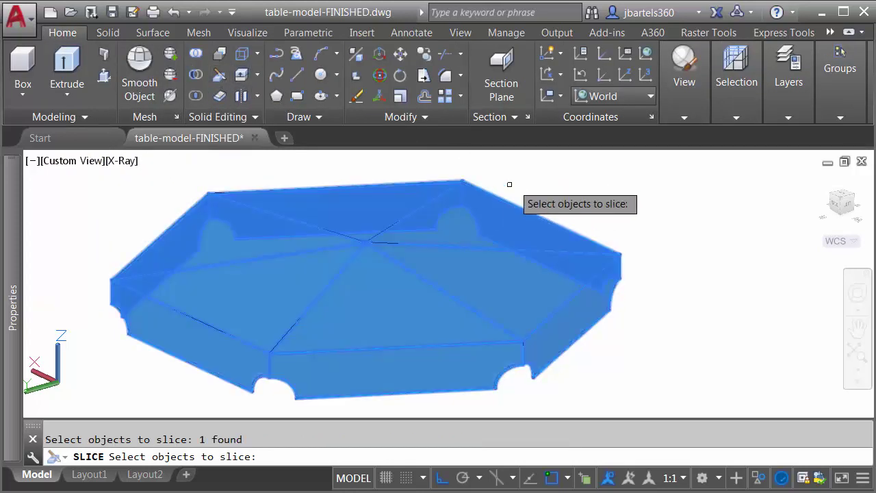
key(Return)
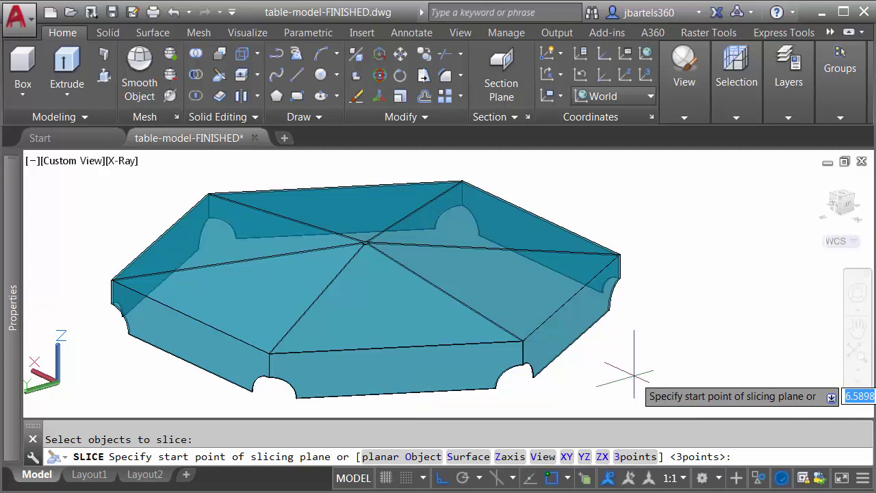
key(Return)
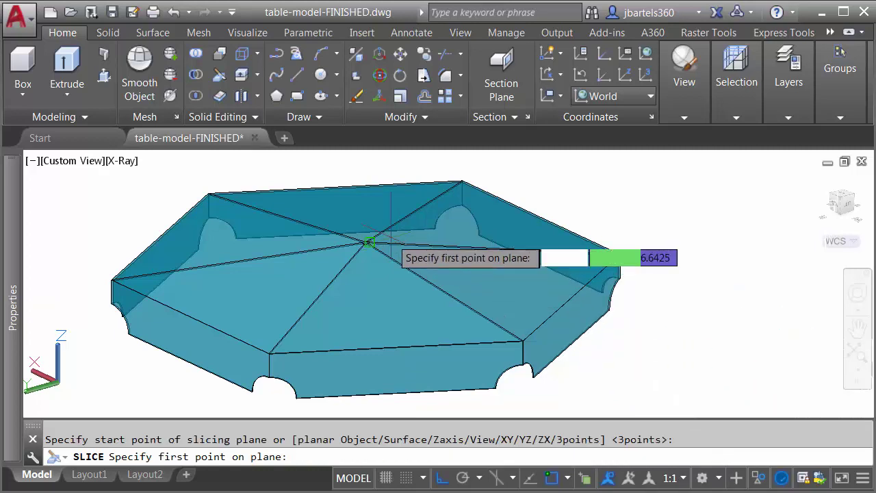
scroll(363, 240, up, 4)
scroll(368, 243, up, 3)
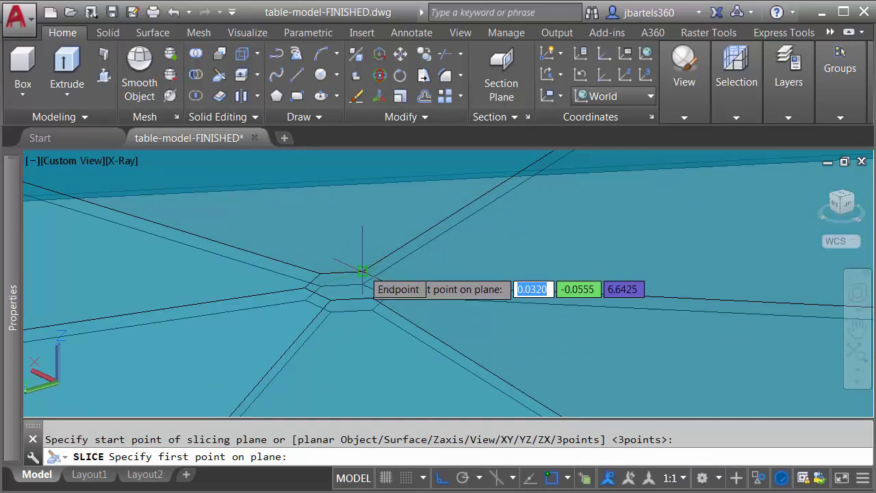
click(362, 271)
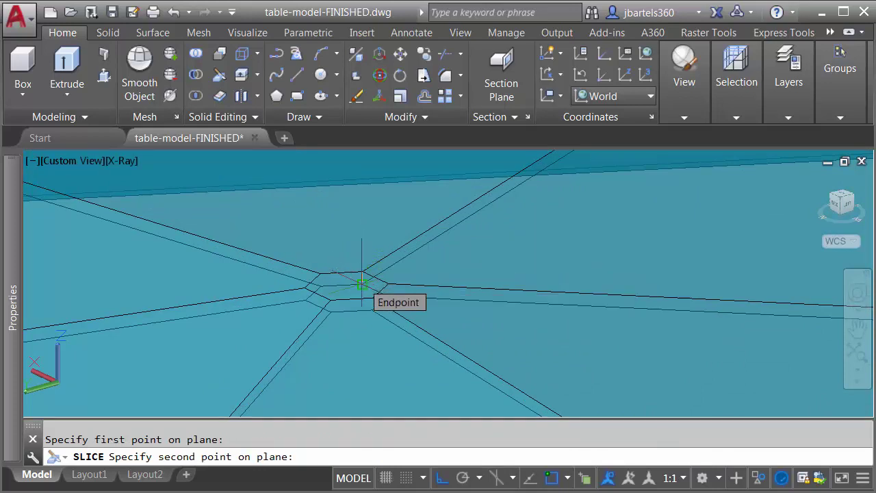
click(362, 282)
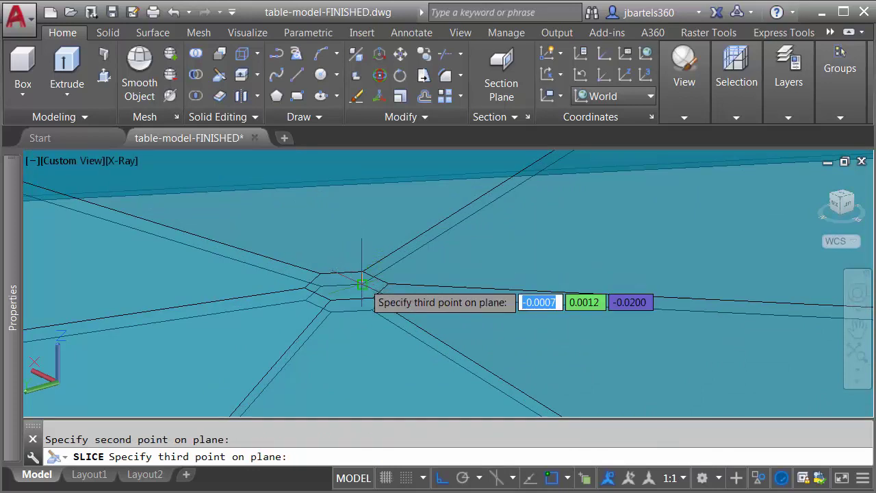
click(330, 300)
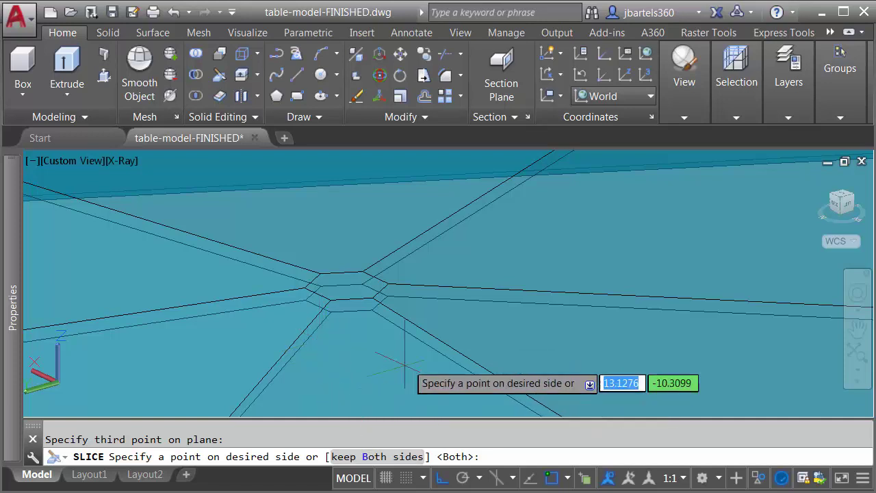
click(424, 310)
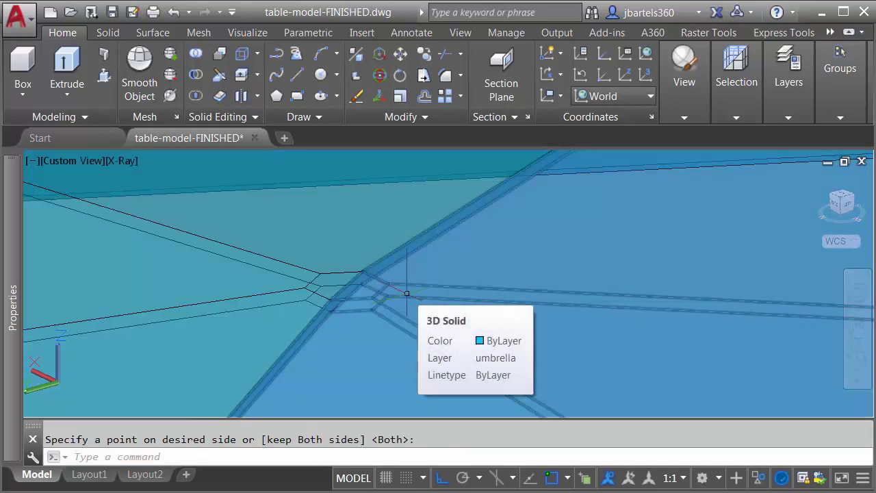
Slice the canopy again with a second three-point plane through the centre, keeping both sides
key(Return)
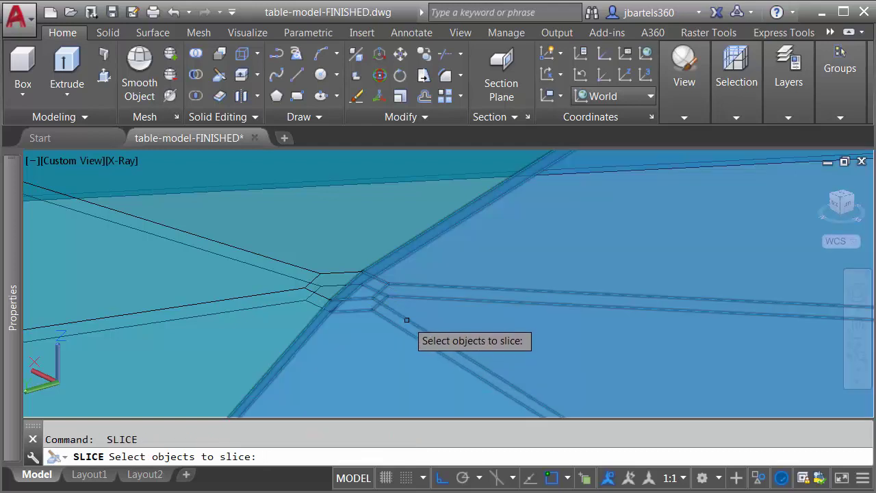
click(411, 301)
key(Return)
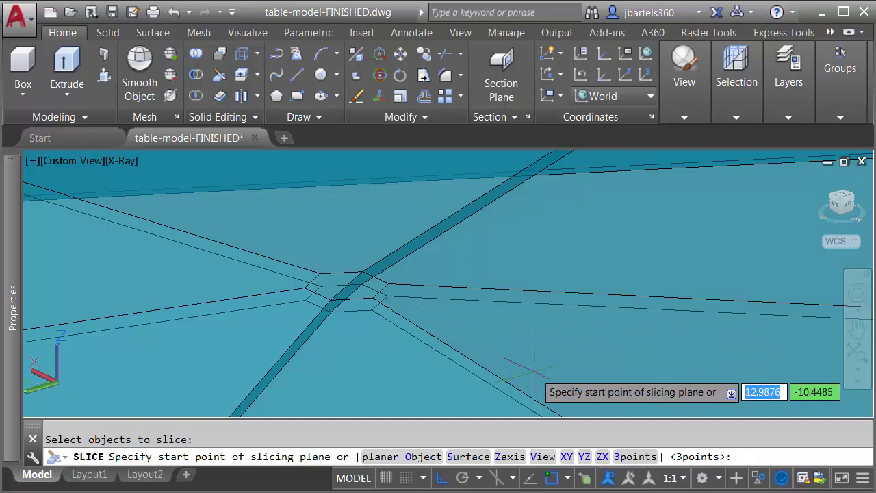
key(Return)
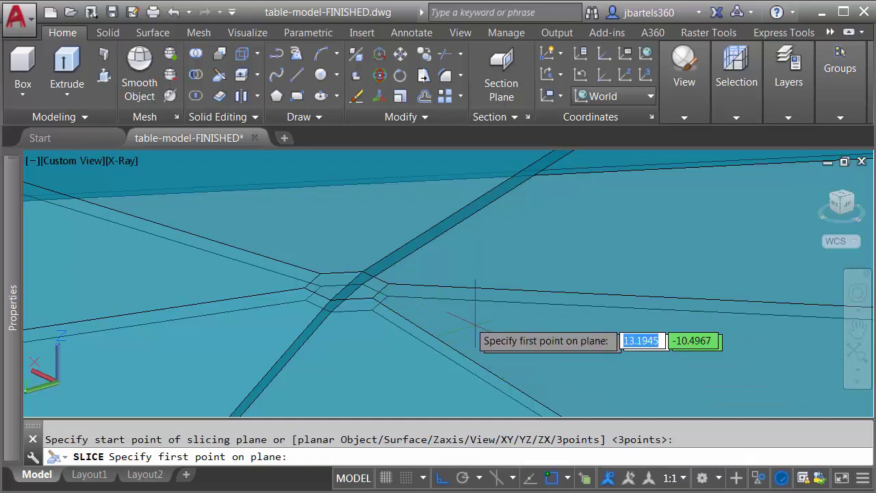
click(371, 296)
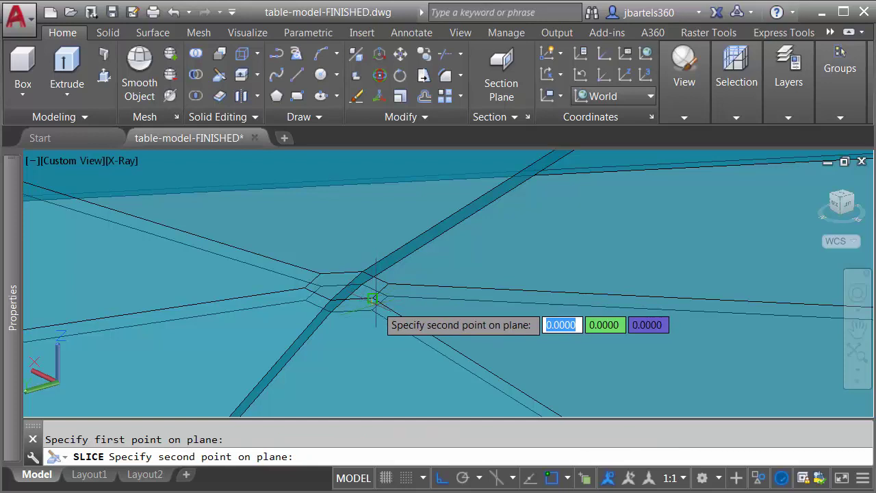
click(371, 310)
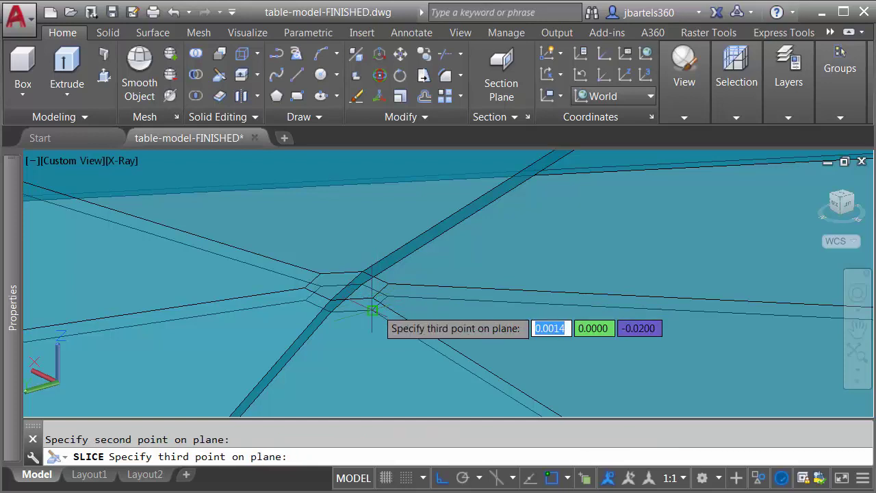
click(332, 271)
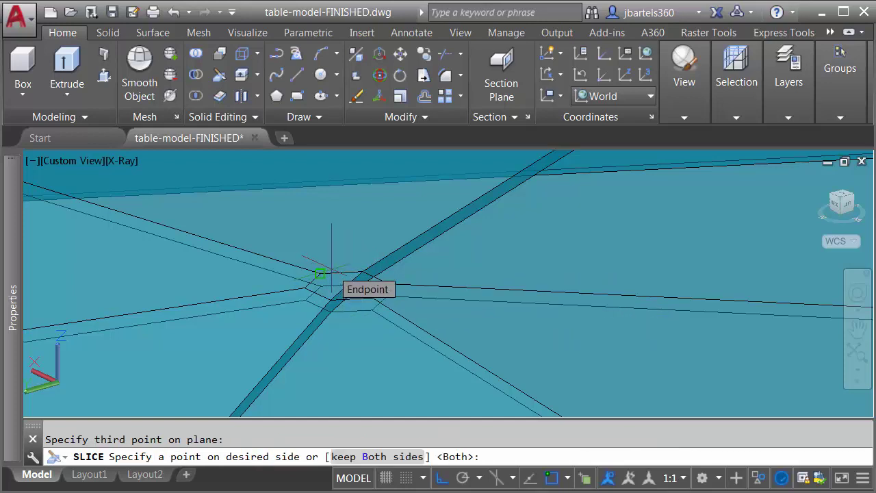
key(Return)
Delete the left and right canopy pieces, leaving one triangular wedge in view
scroll(336, 250, down, 5)
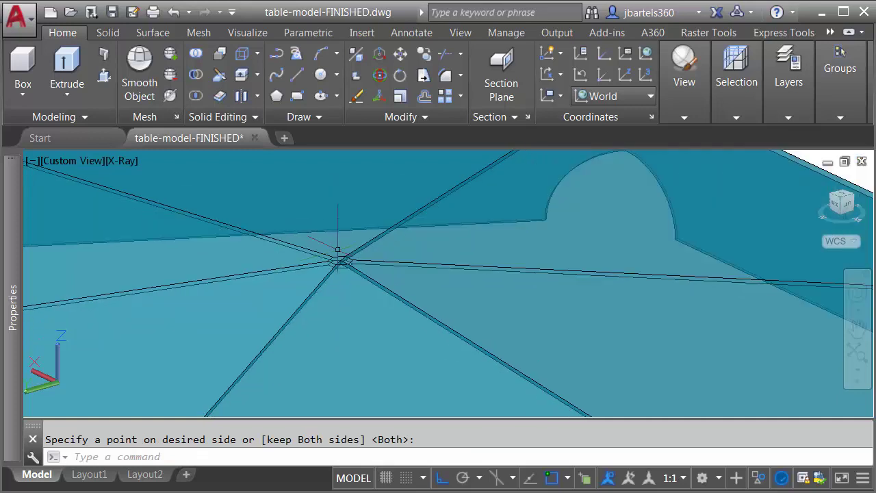
key(Return)
click(403, 257)
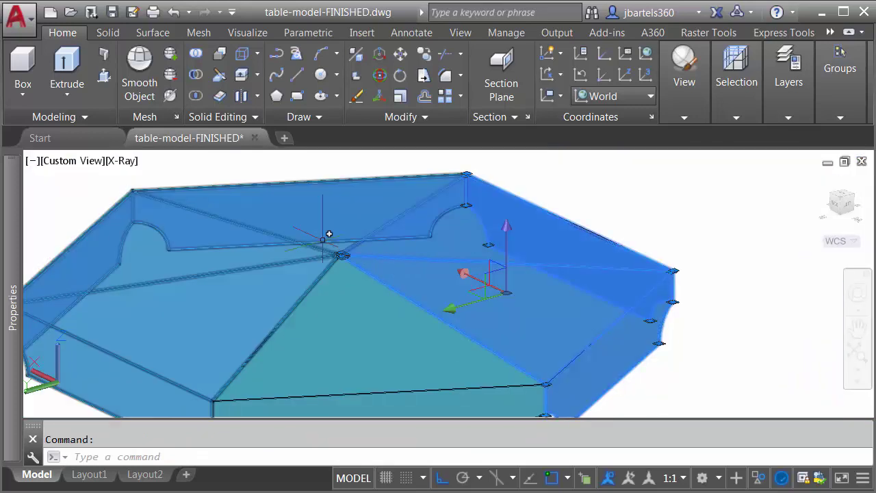
click(314, 245)
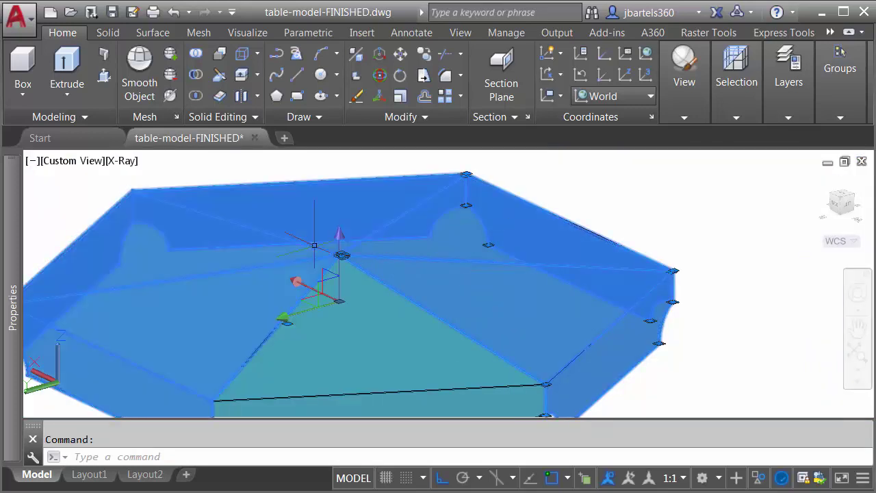
key(Delete)
mouse_move(338, 276)
middle_down()
mouse_move(355, 294)
mouse_move(392, 266)
middle_up()
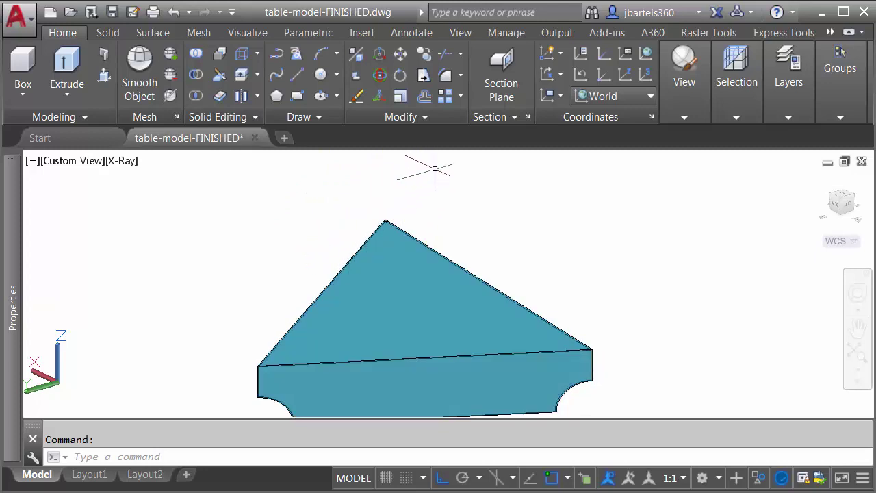
Polar-array the wedge panel 6 times over 360 degrees around its apex
click(461, 96)
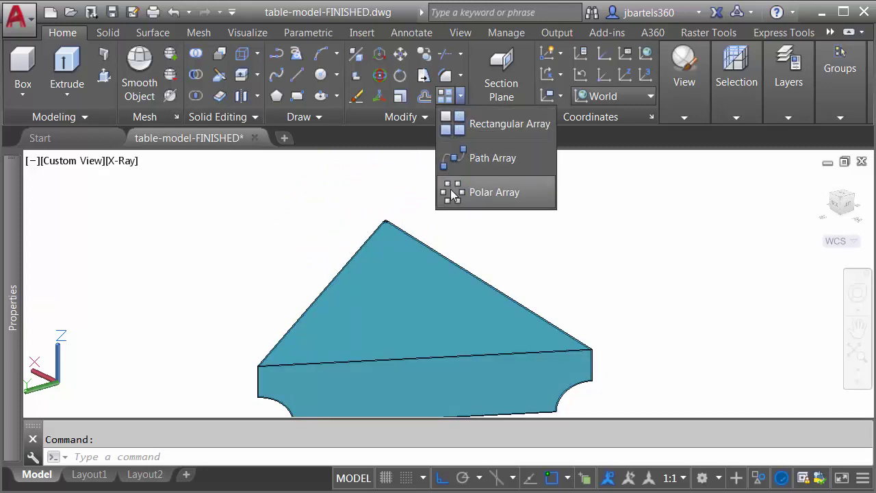
click(448, 192)
click(420, 241)
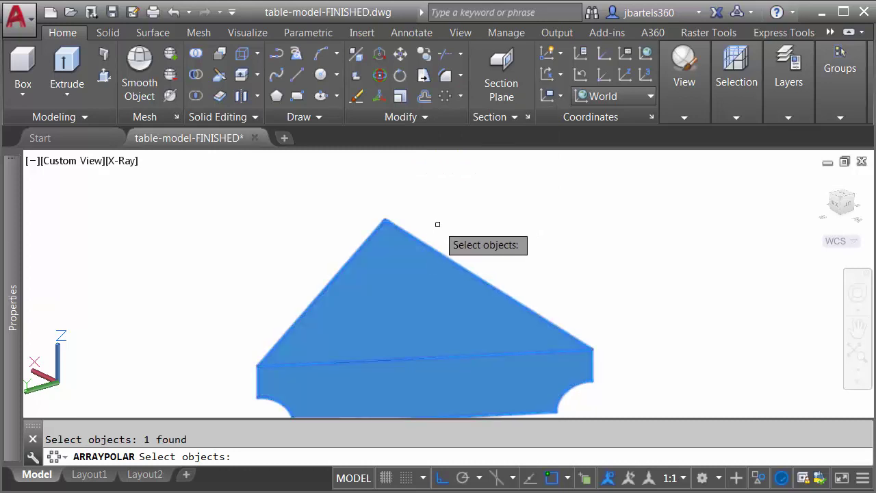
key(Return)
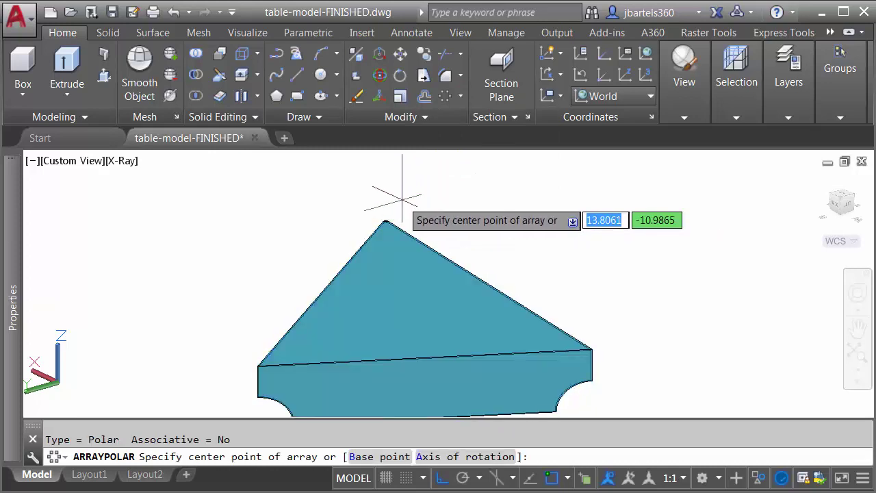
scroll(373, 240, up, 4)
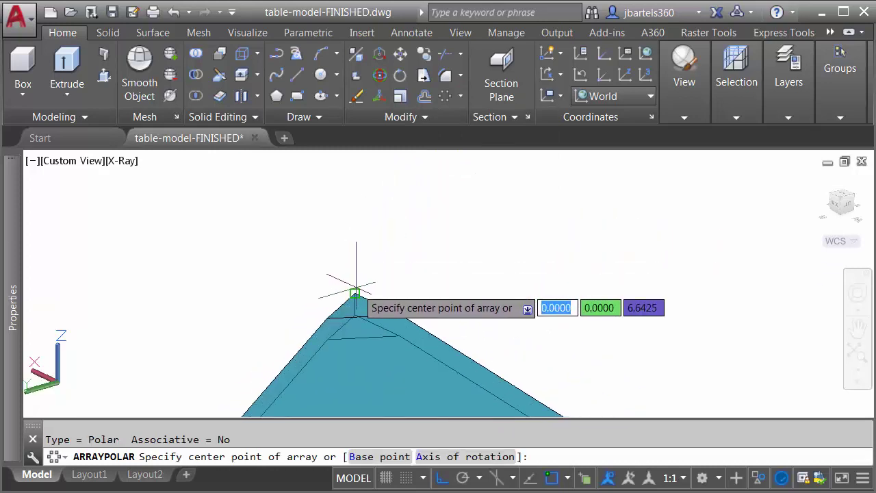
click(355, 293)
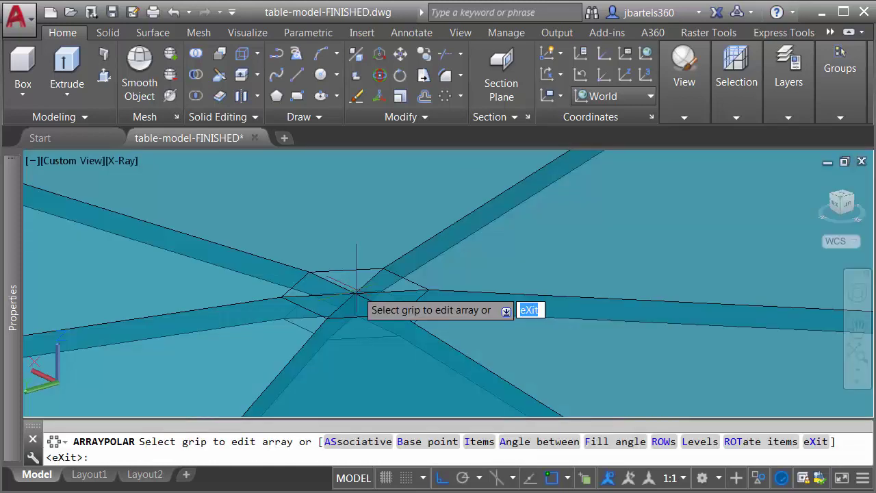
scroll(361, 286, down, 3)
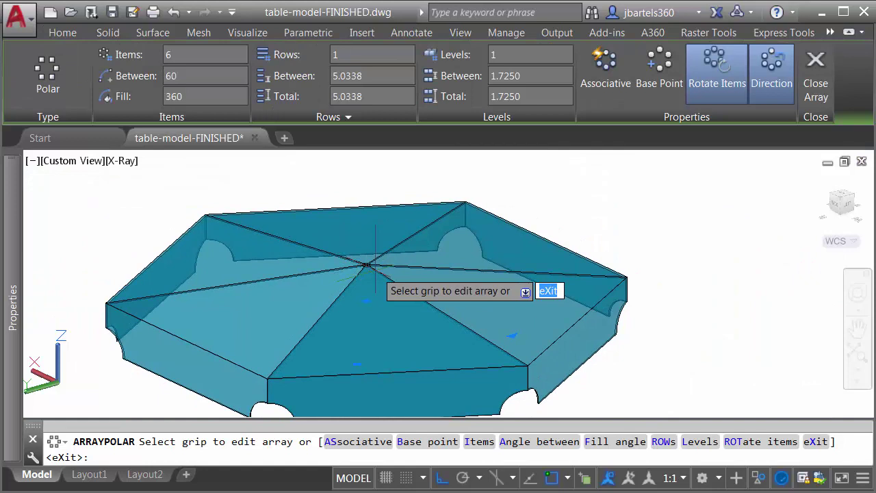
key(Return)
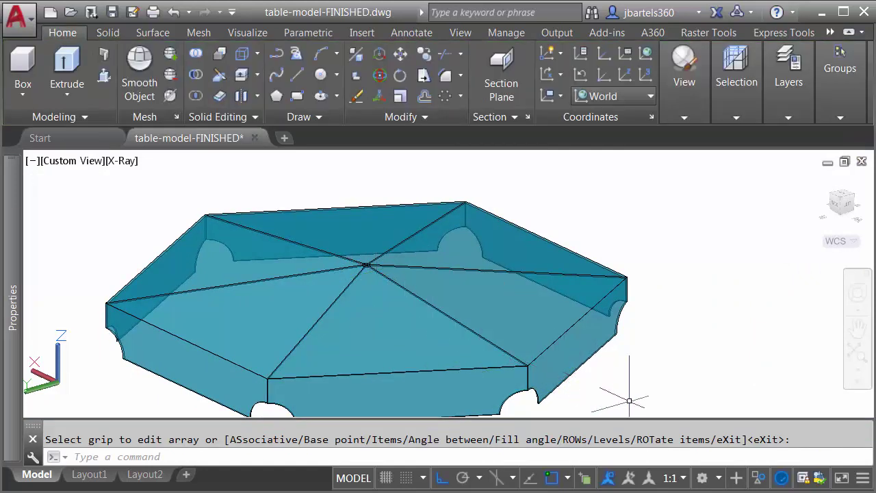
End object isolation, switch back to the Realistic visual style and orbit to view the whole table
click(757, 480)
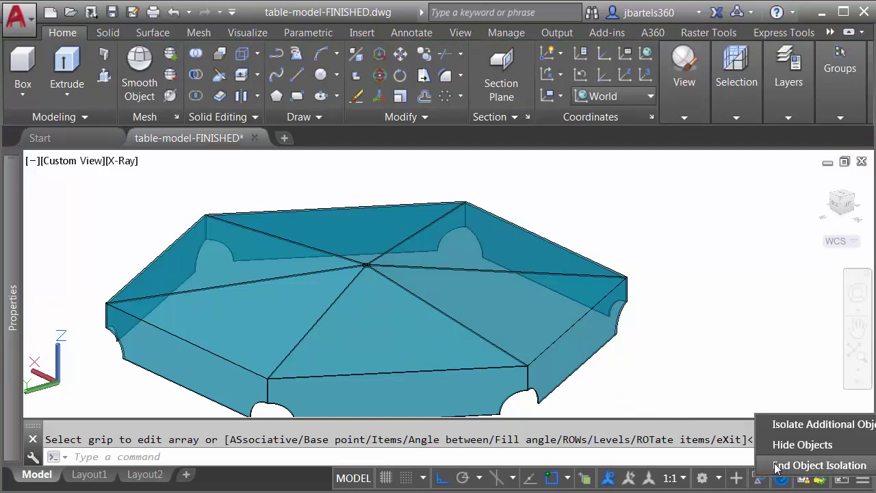
click(777, 468)
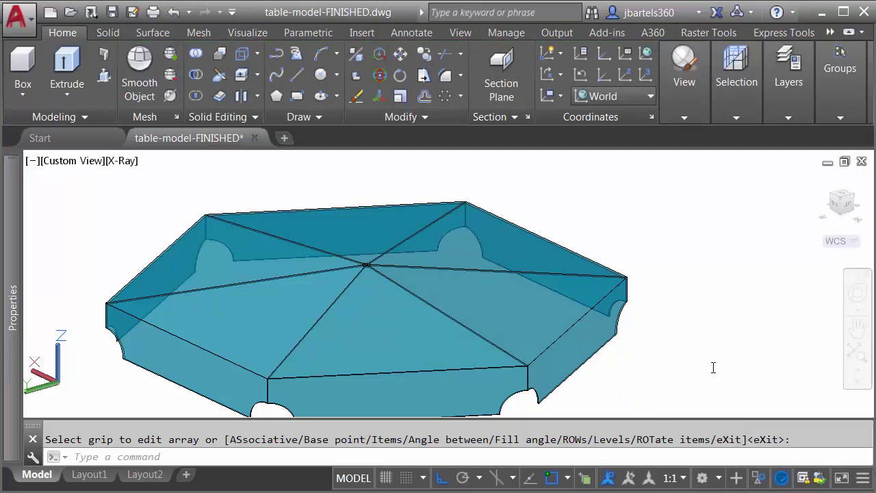
click(121, 161)
click(145, 247)
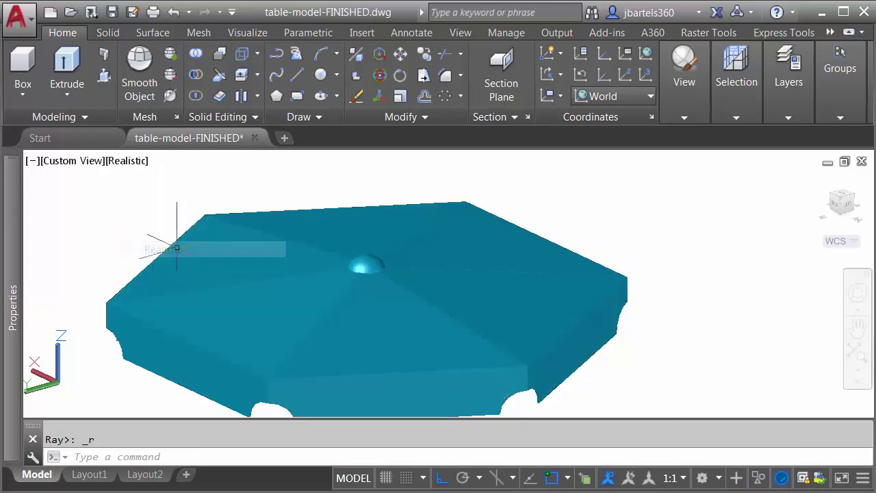
scroll(191, 247, down, 5)
scroll(273, 264, up, 3)
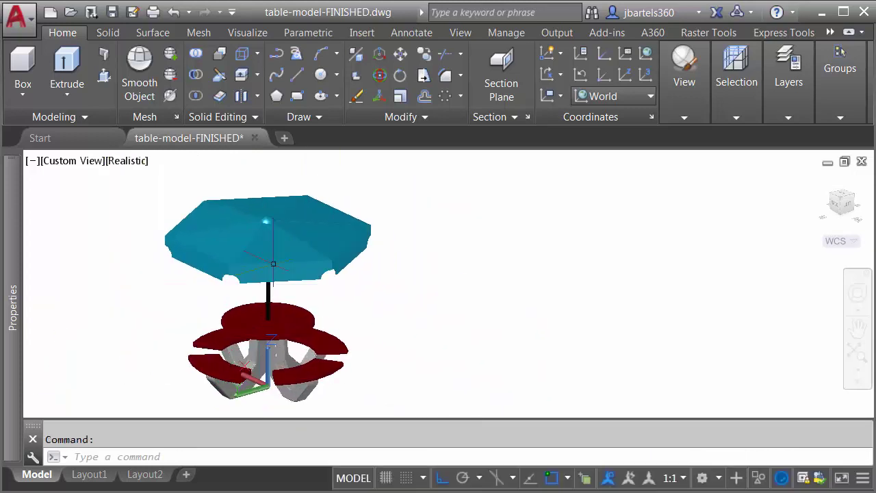
shift+middle_drag(273, 264, 447, 284)
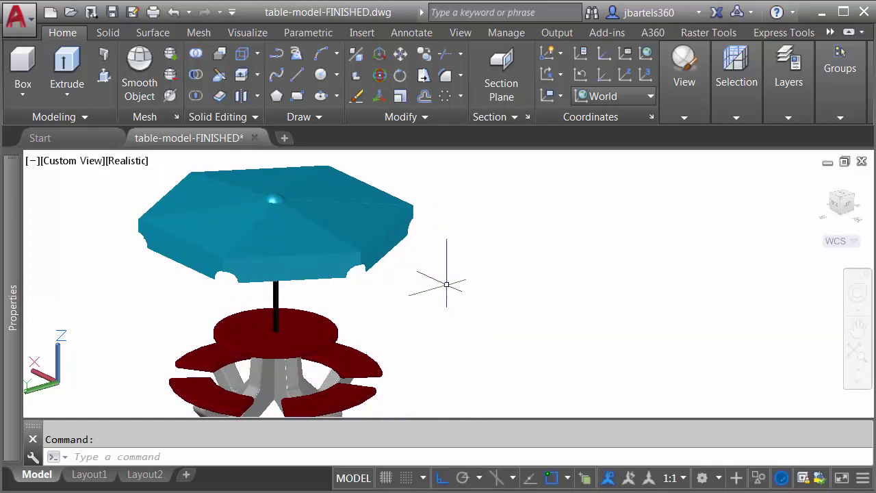
Open the Materials Browser and apply PVC - White to every other umbrella panel
click(250, 31)
click(690, 116)
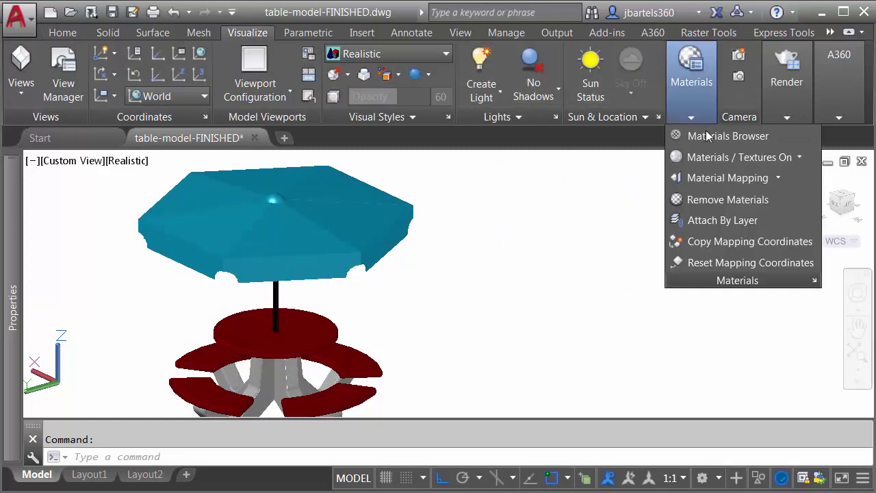
click(709, 136)
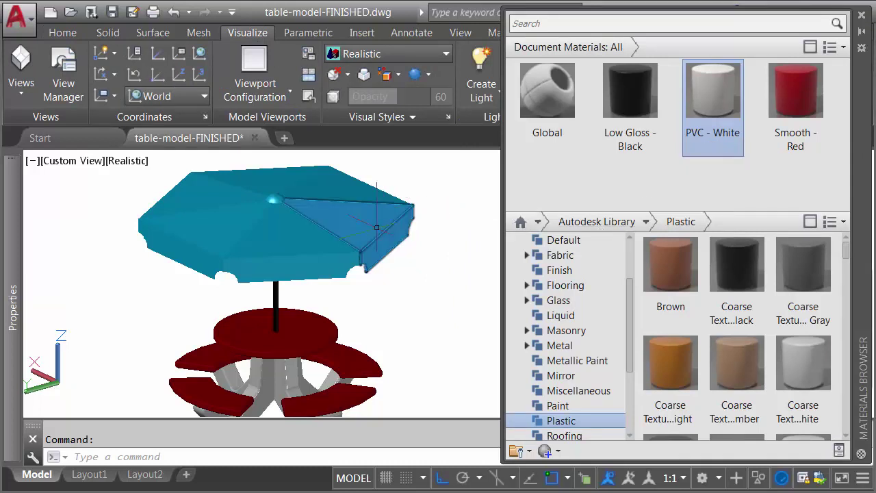
click(269, 175)
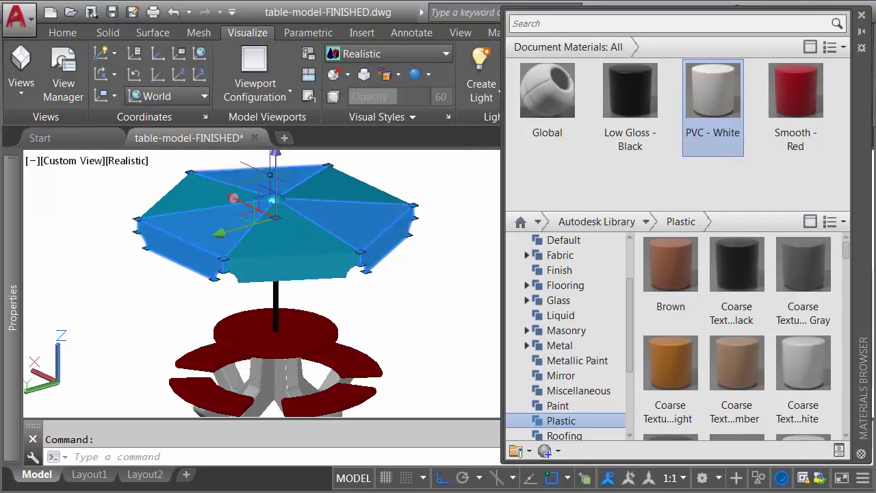
click(713, 87)
key(Escape)
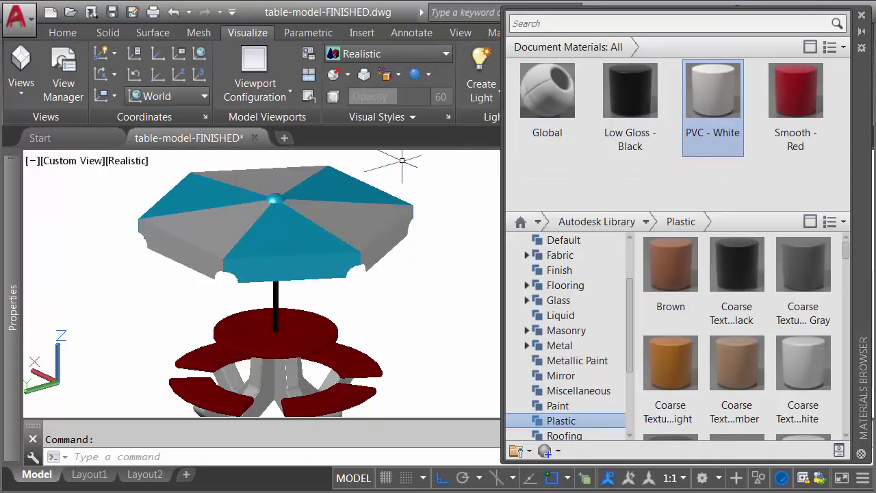
Drag Smooth - Red onto the three remaining blue panels for red-and-white stripes
click(284, 239)
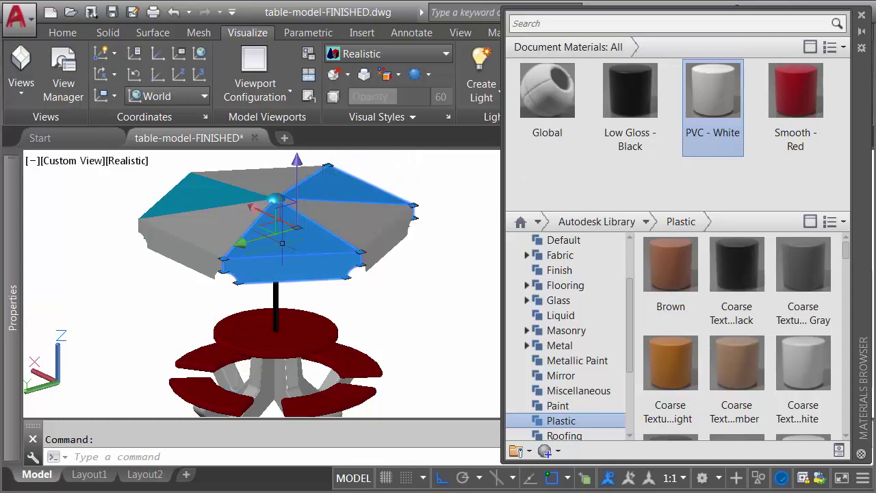
click(197, 192)
click(796, 94)
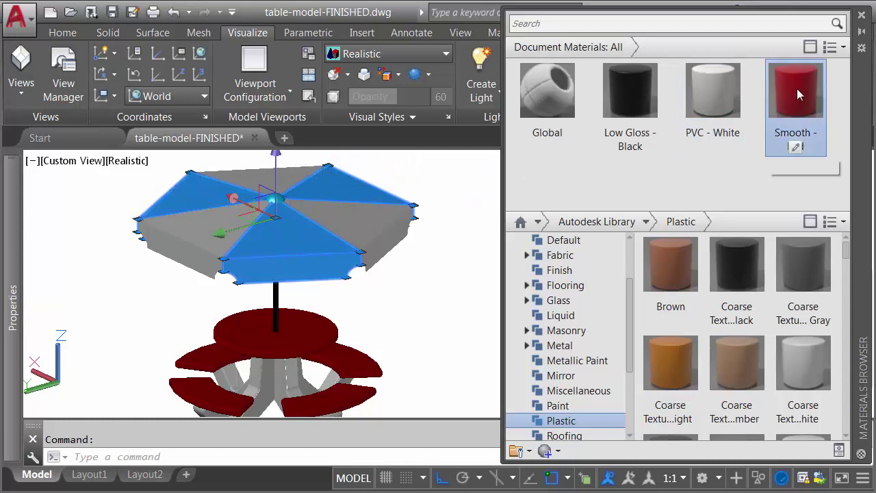
drag(794, 95, 274, 199)
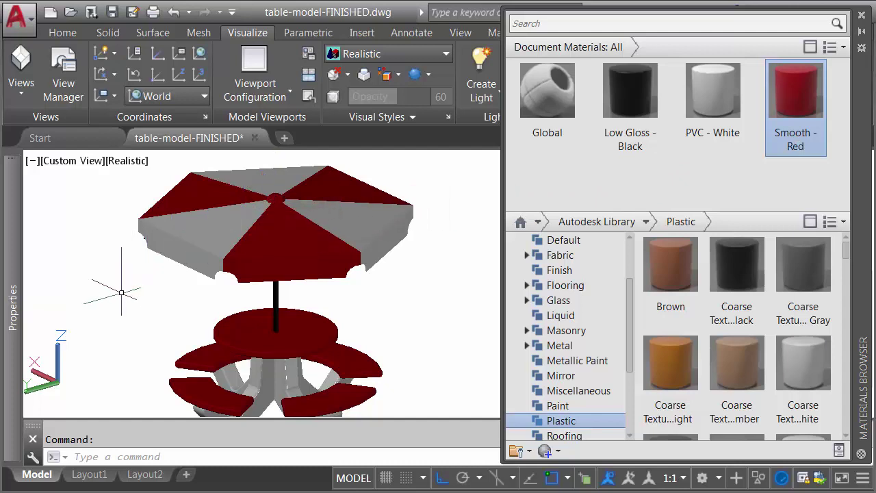
scroll(282, 317, up, 5)
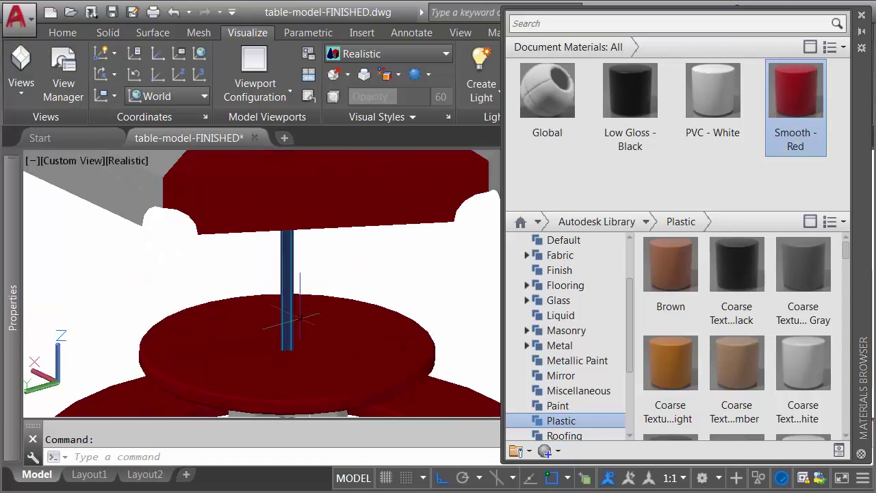
mouse_move(388, 308)
shift+middle_down()
mouse_move(329, 343)
mouse_move(356, 336)
mouse_move(345, 323)
mouse_move(388, 329)
mouse_move(342, 318)
shift+middle_up()
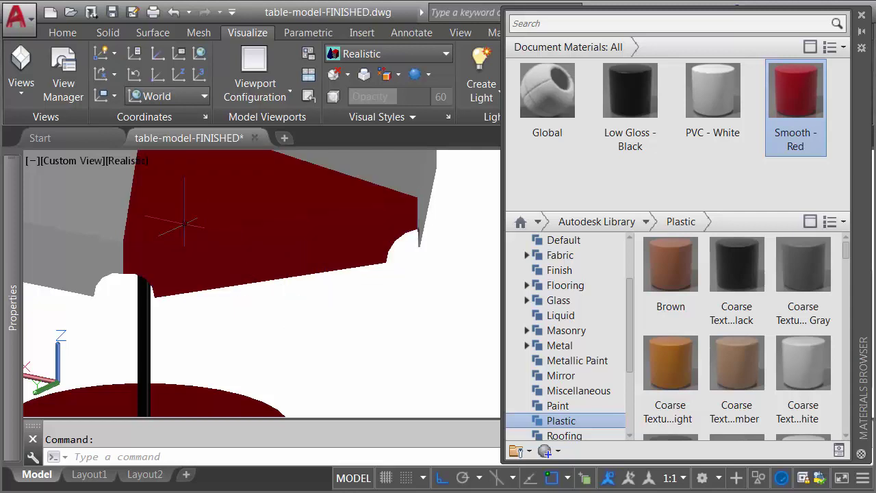
Switch to Conceptual shading and measure across the umbrella's side panel with DIST
click(114, 162)
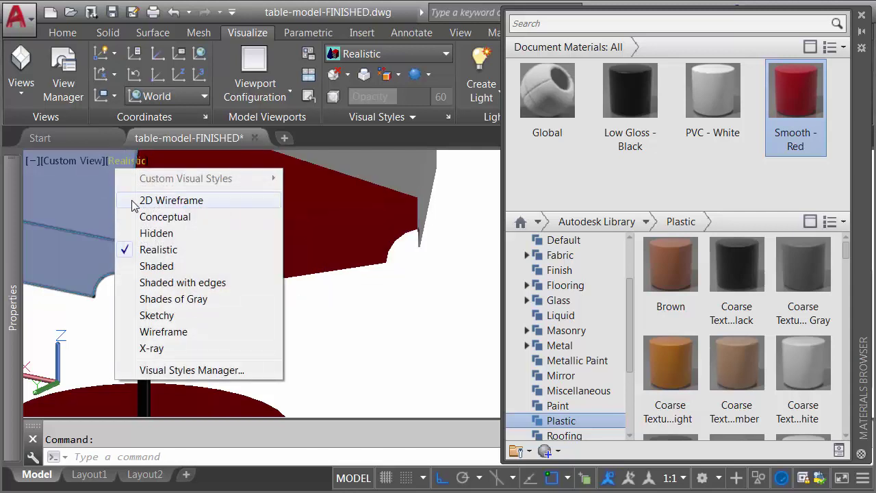
click(143, 217)
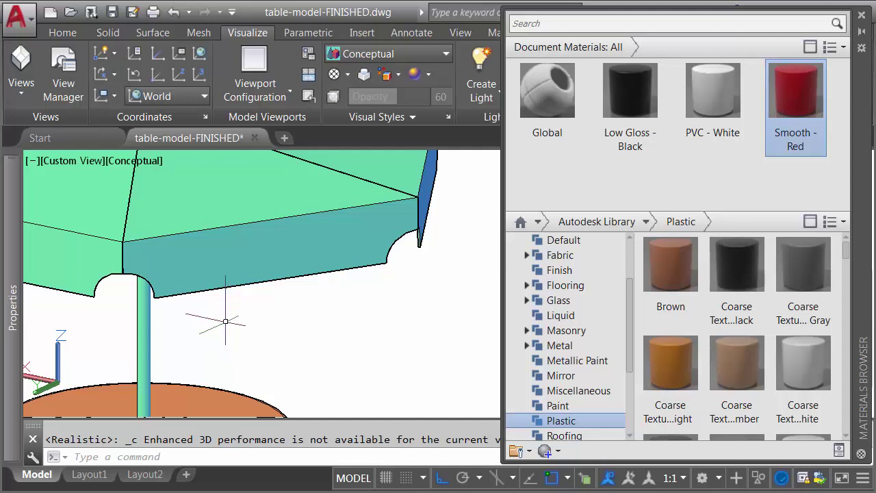
text(dist)
key(Return)
scroll(172, 264, up, 4)
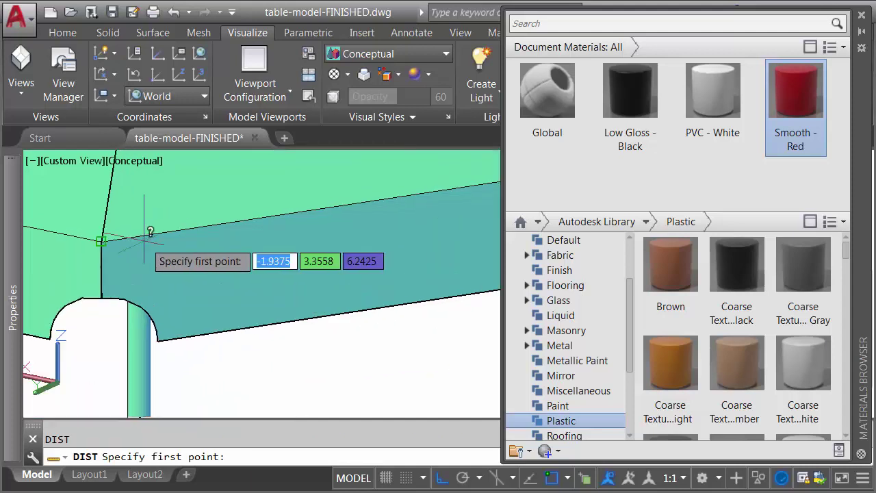
click(104, 238)
scroll(280, 240, down, 3)
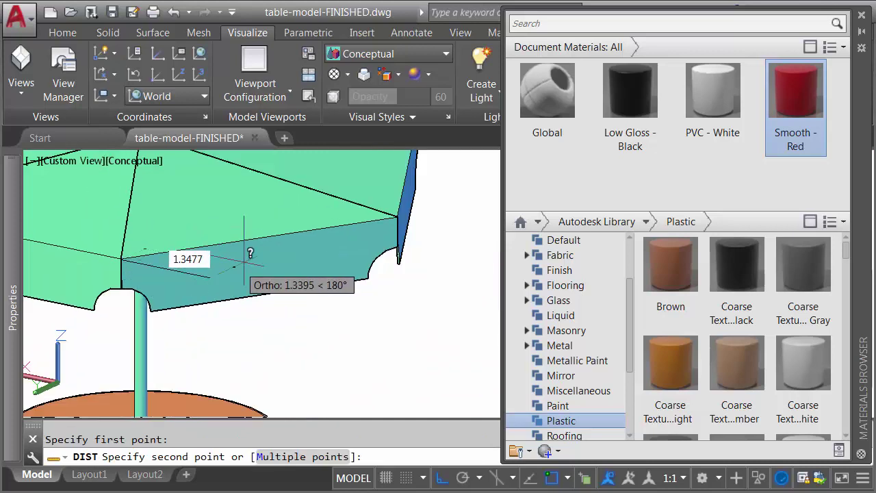
scroll(404, 216, up, 5)
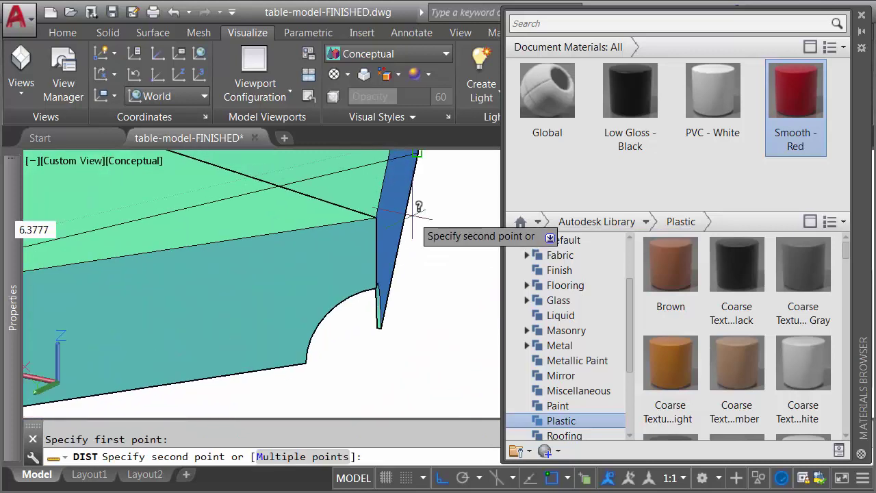
click(373, 223)
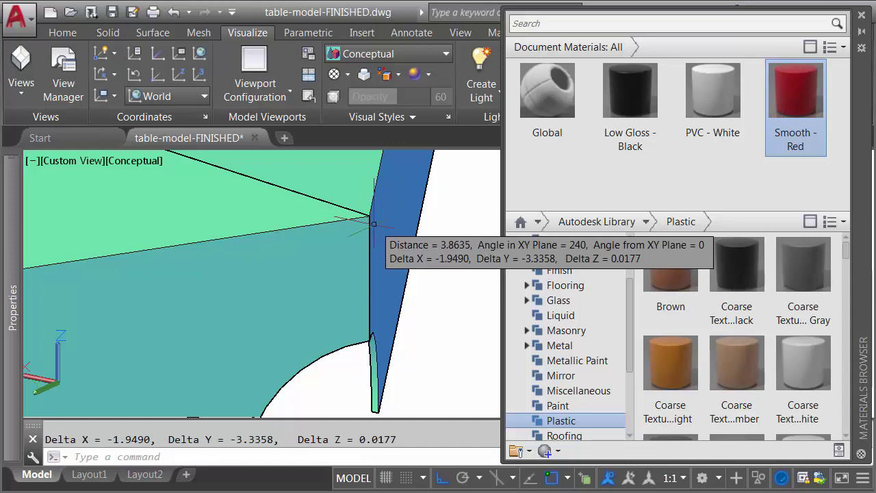
scroll(373, 224, down, 3)
scroll(196, 294, up, 5)
scroll(132, 327, up, 2)
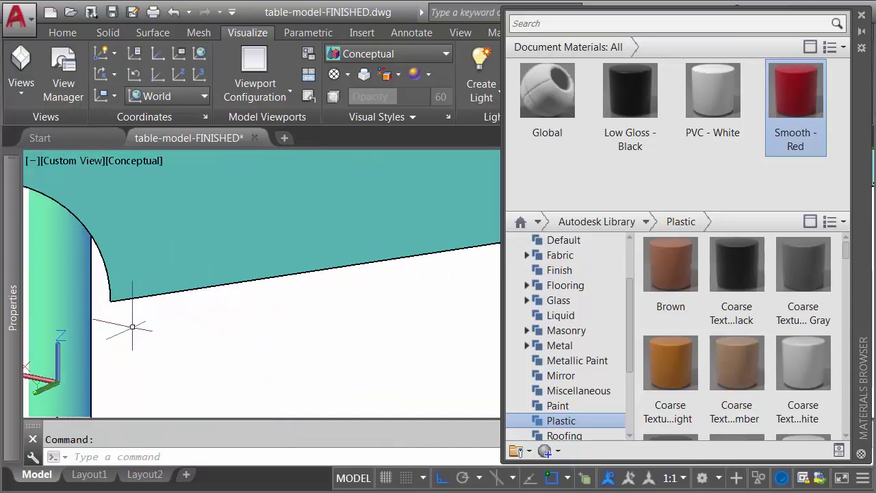
Start another distance measurement from the panel corner, snapping perpendicular to an edge
key(Return)
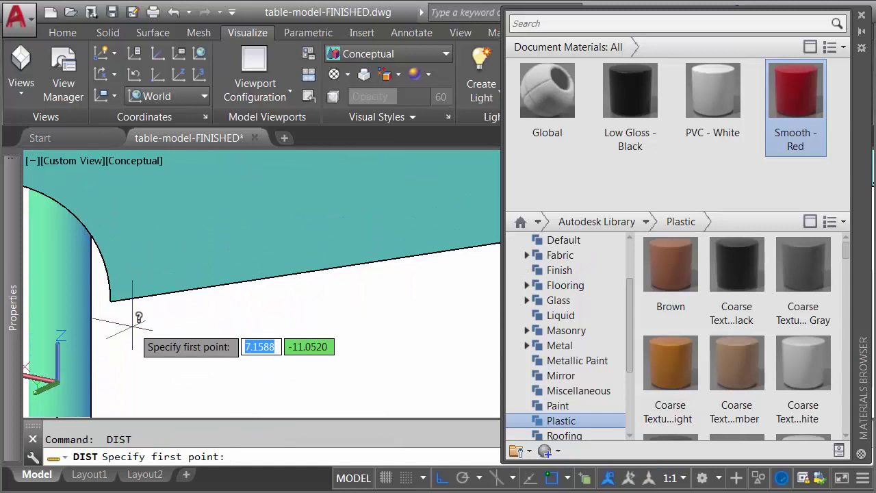
scroll(123, 298, up, 1)
scroll(117, 291, down, 1)
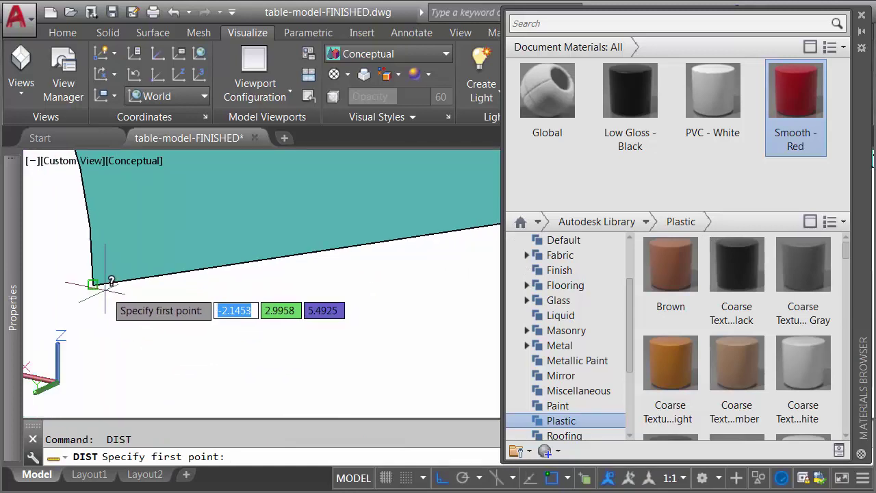
click(88, 287)
scroll(119, 281, up, 1)
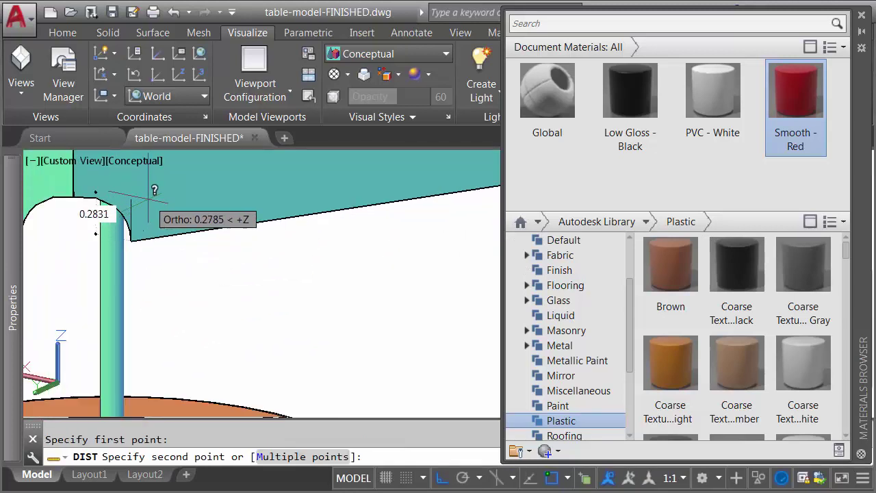
shift+middle_drag(147, 169, 163, 307)
shift+right_click(163, 306)
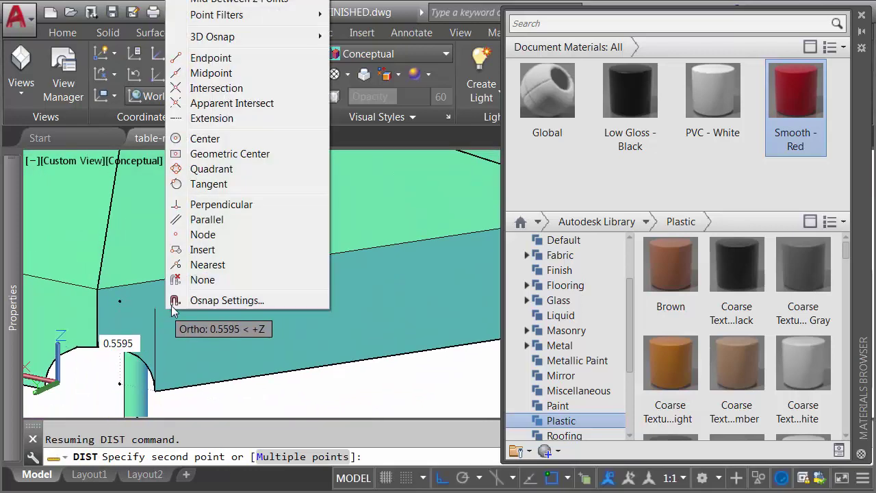
click(206, 204)
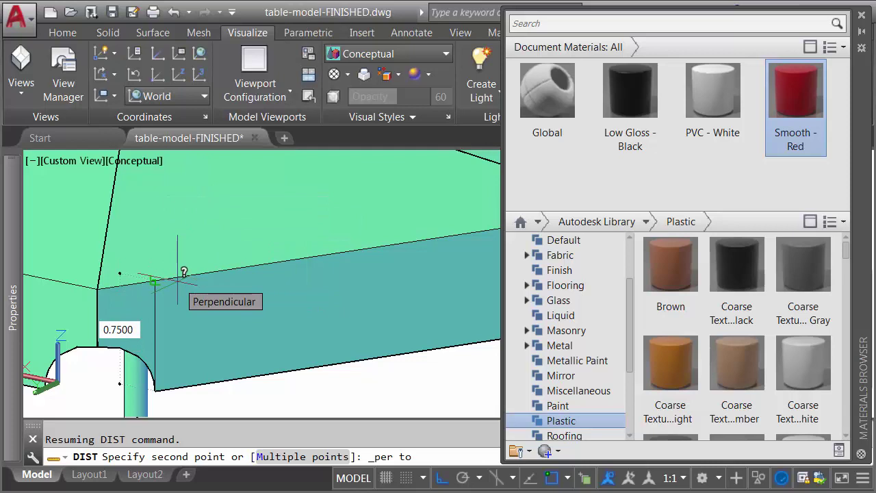
Cancel the distance measurement and orbit the umbrella slightly
key(Escape)
scroll(228, 293, down, 3)
scroll(264, 297, up, 4)
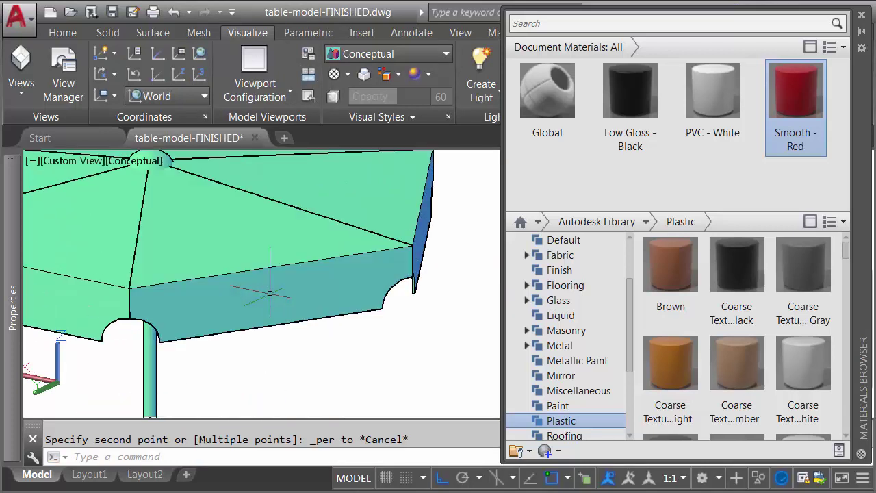
shift+middle_drag(270, 293, 266, 287)
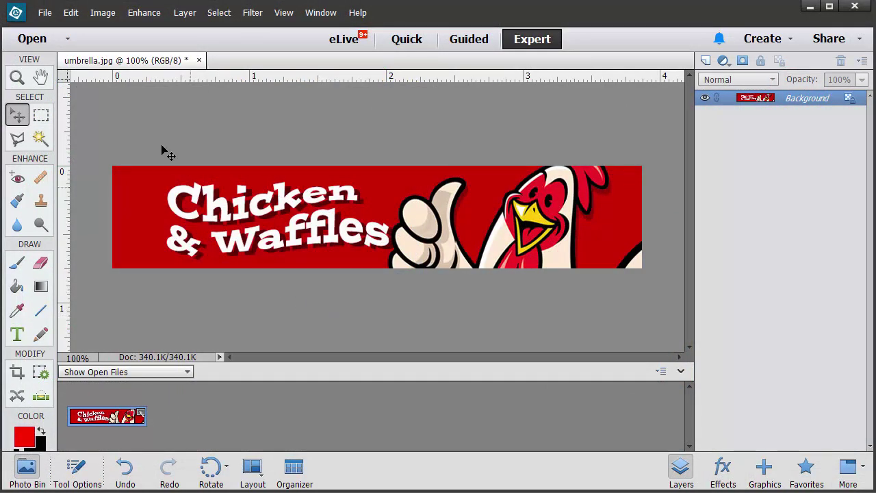
click(101, 13)
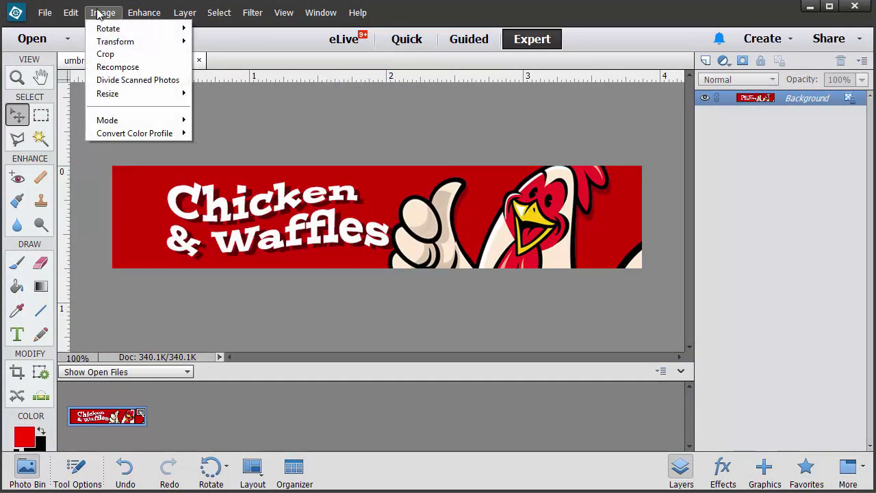
mouse_move(103, 95)
click(220, 93)
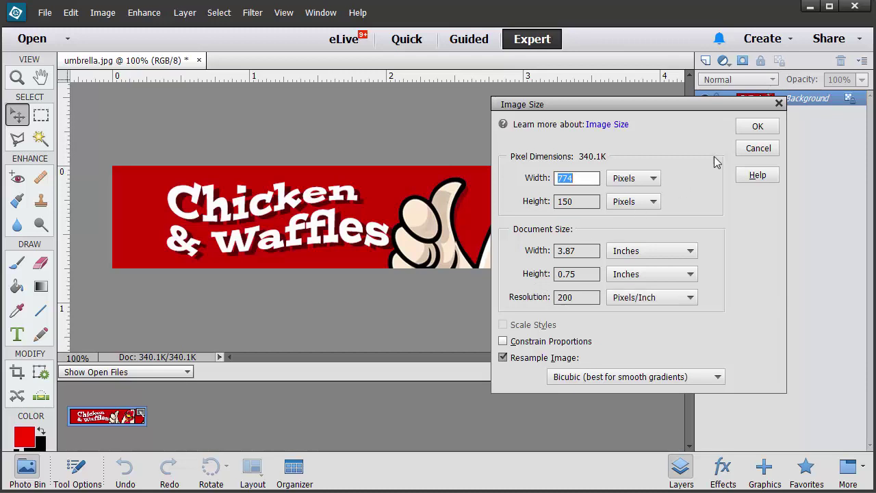
Dismiss the image size settings and set the viewport to the Realistic visual style
click(779, 104)
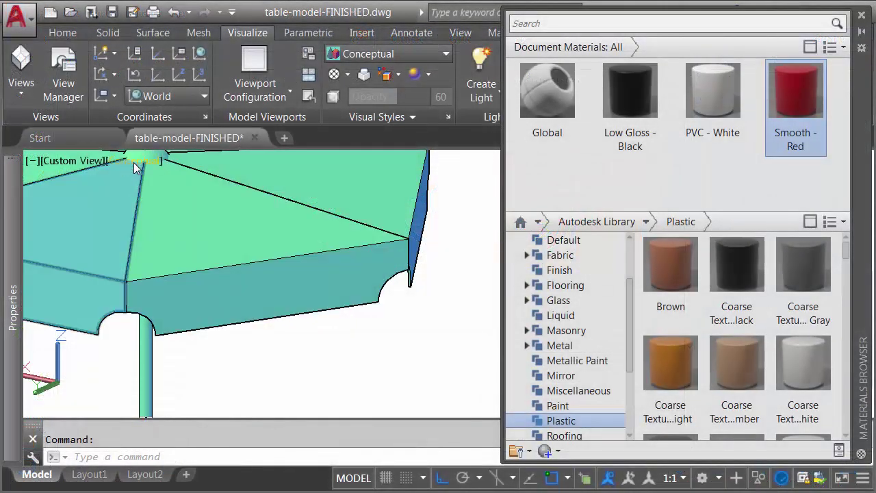
click(133, 162)
click(161, 251)
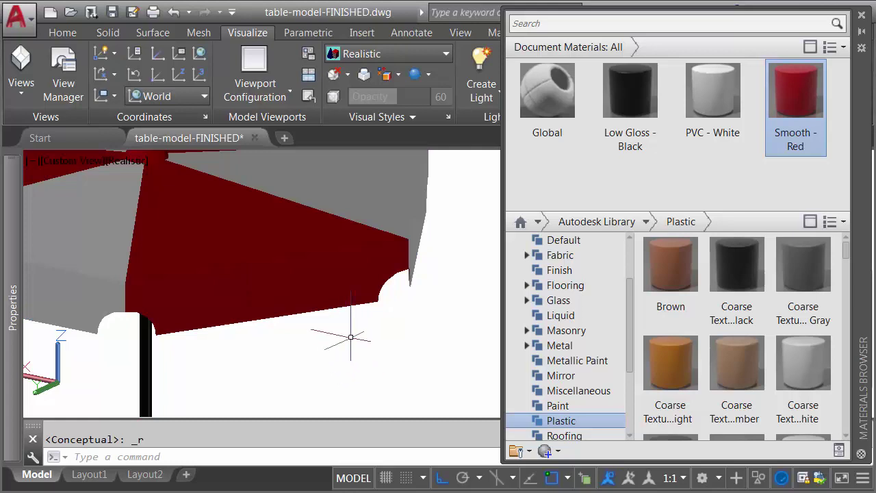
Create a new Generic material named Logo Panel using umbrella.jpg as its image
click(545, 451)
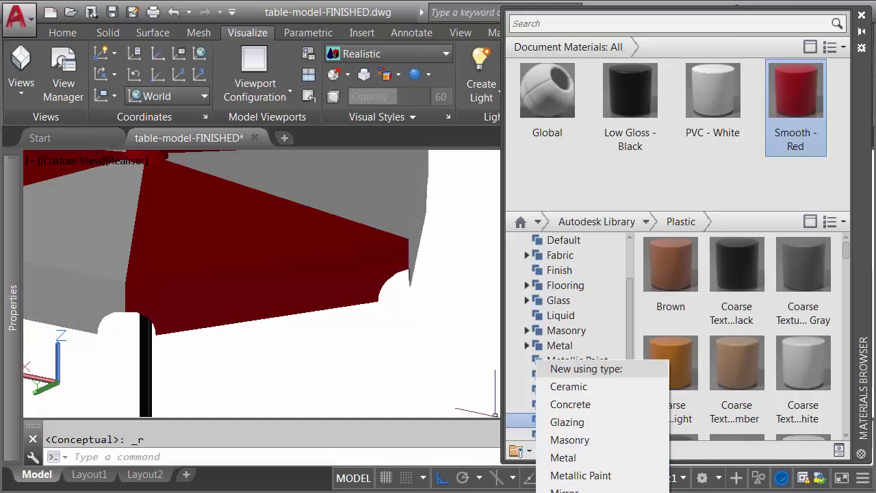
click(582, 490)
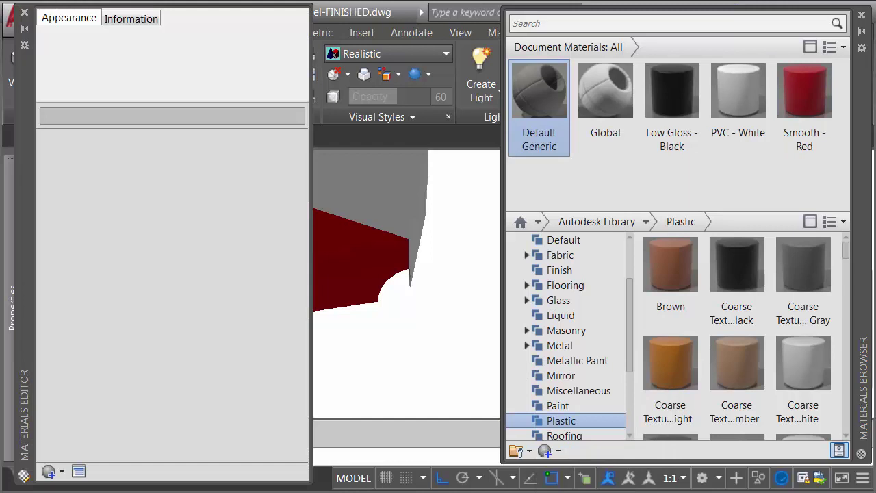
click(117, 116)
double_click(118, 117)
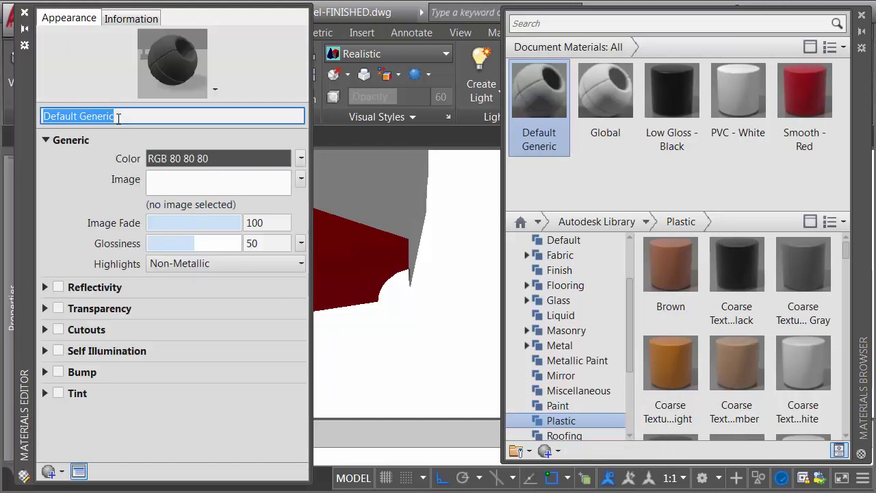
text(Logo Panel)
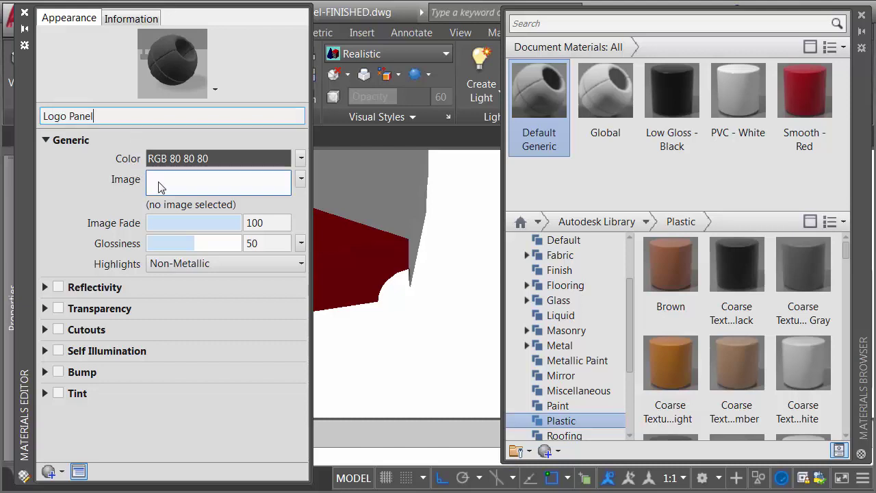
click(181, 188)
click(424, 93)
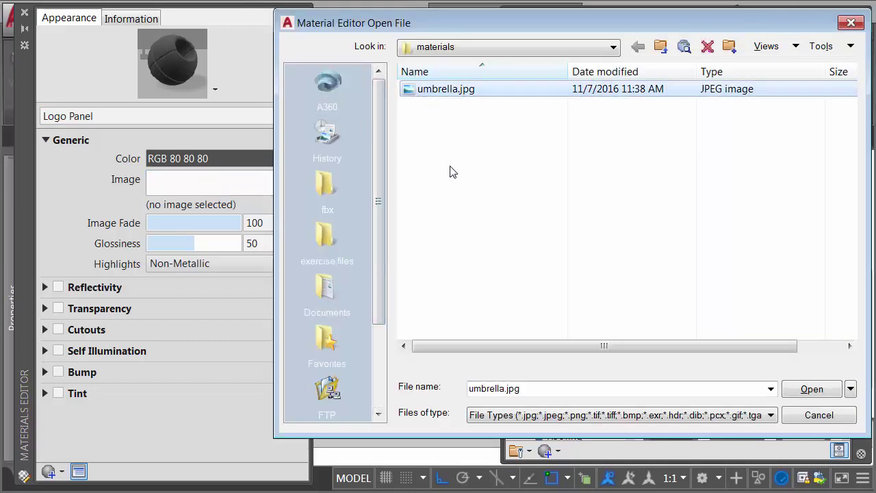
click(810, 390)
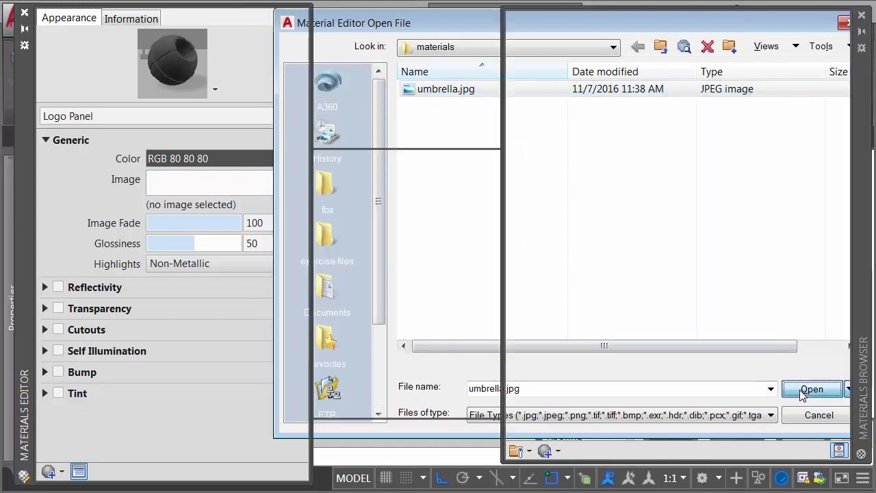
Unlock the aspect ratio and set the texture sample size to 3.87' wide by 0.75' tall
click(198, 186)
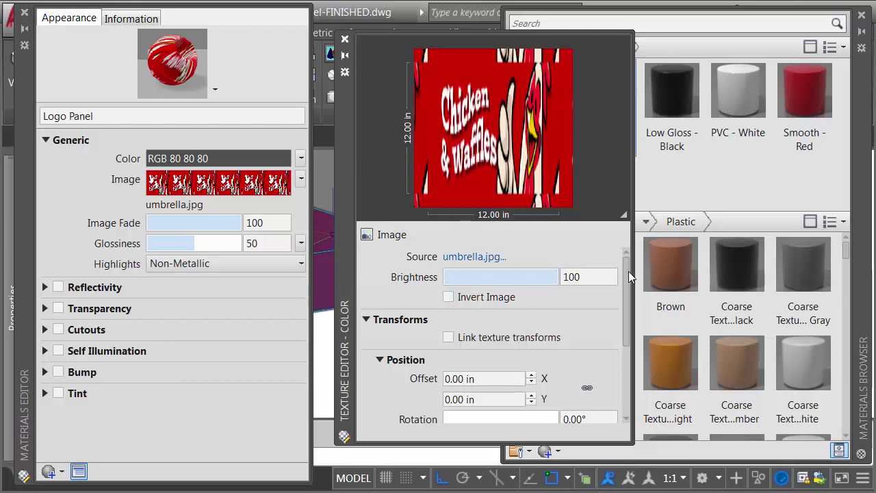
drag(628, 272, 630, 331)
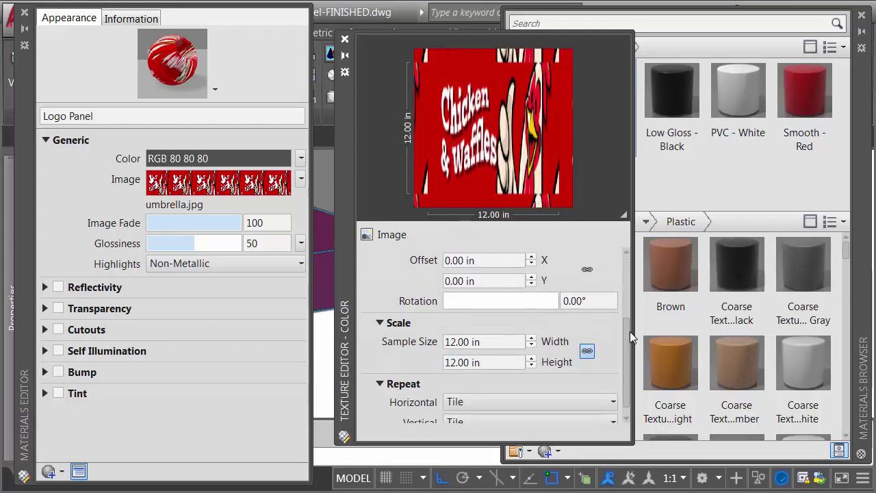
click(587, 353)
click(498, 342)
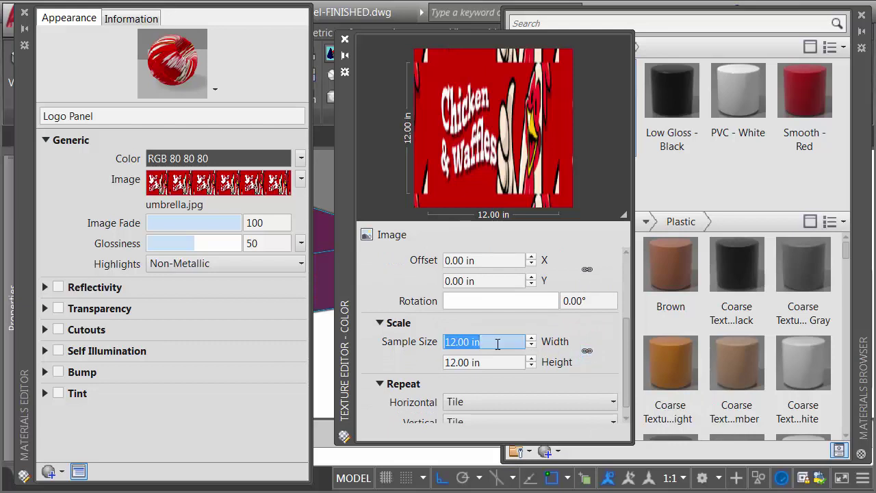
text(3)
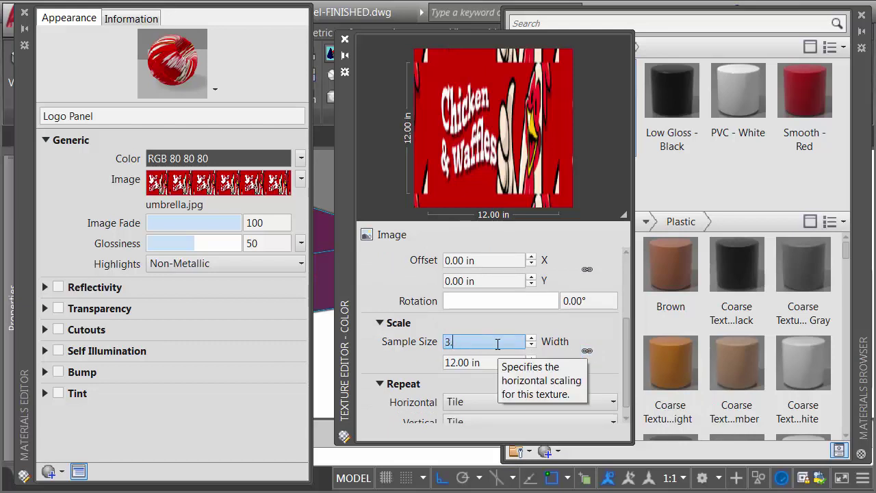
text(.87')
click(497, 360)
key(BackSpace)
text(.75')
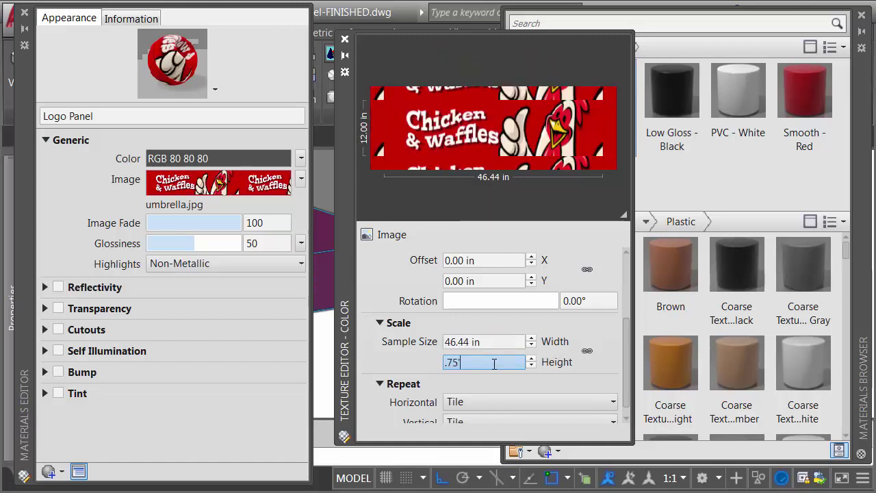
key(Return)
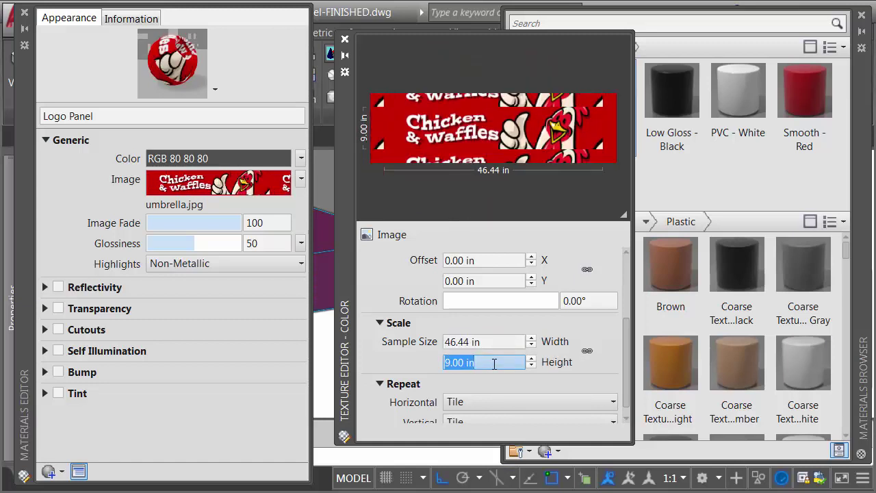
click(346, 41)
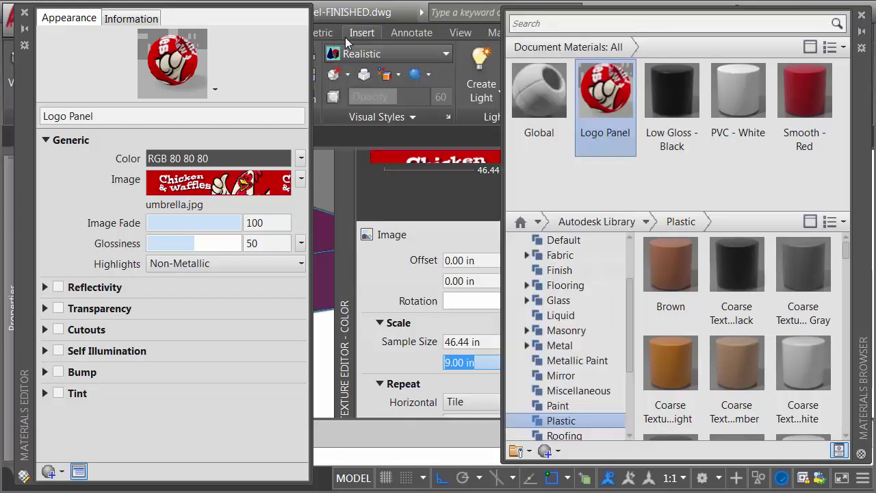
Drag the Logo Panel material onto one of the umbrella's side panels
click(26, 15)
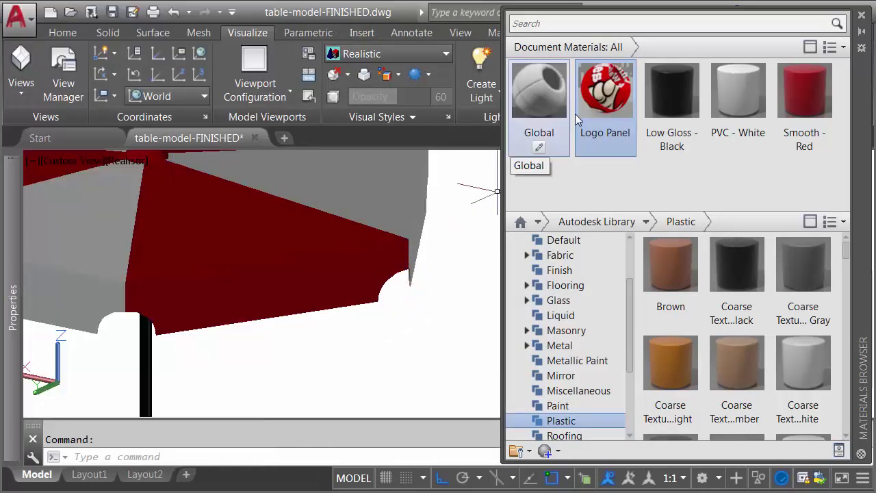
drag(601, 99, 279, 288)
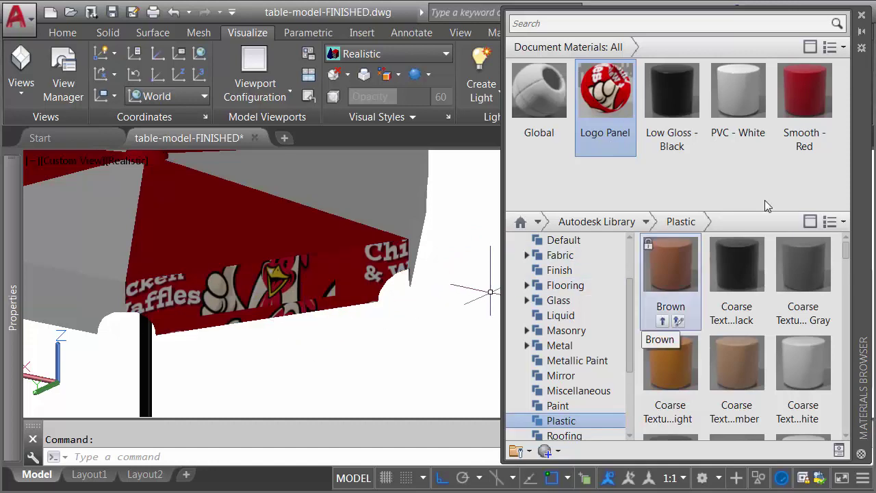
drag(865, 148, 856, 269)
Apply planar material mapping to that logo side panel
click(690, 118)
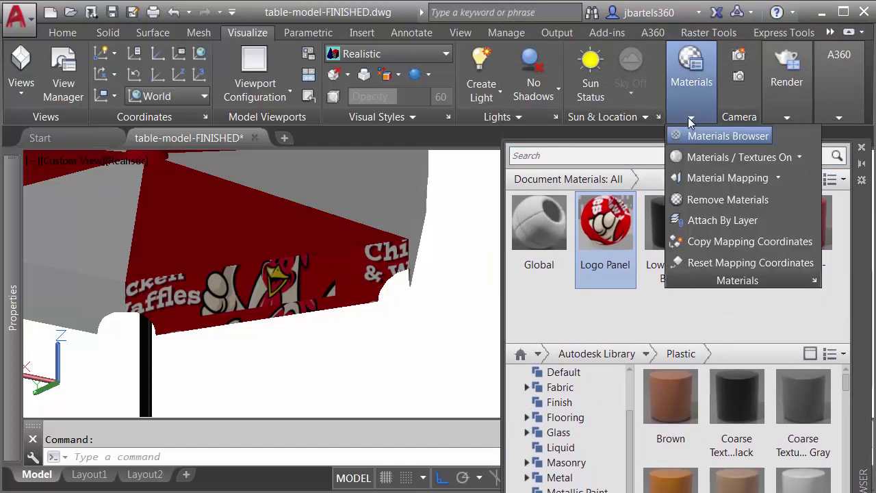
click(779, 178)
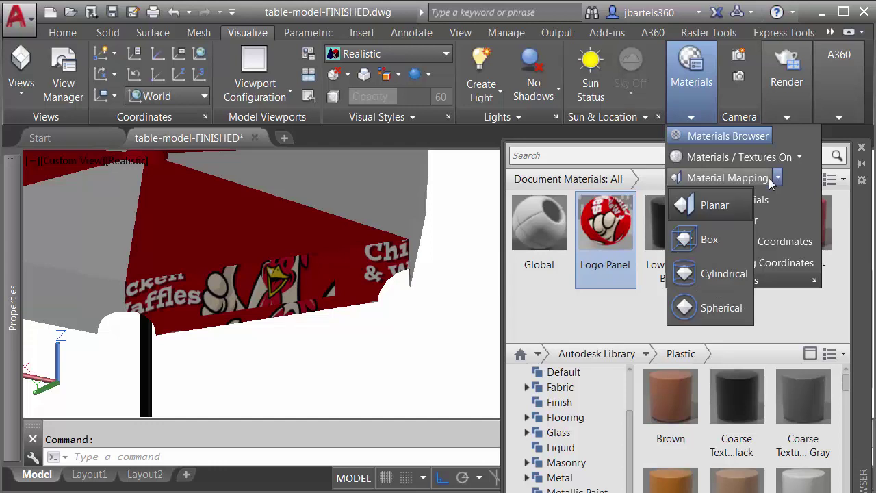
click(707, 206)
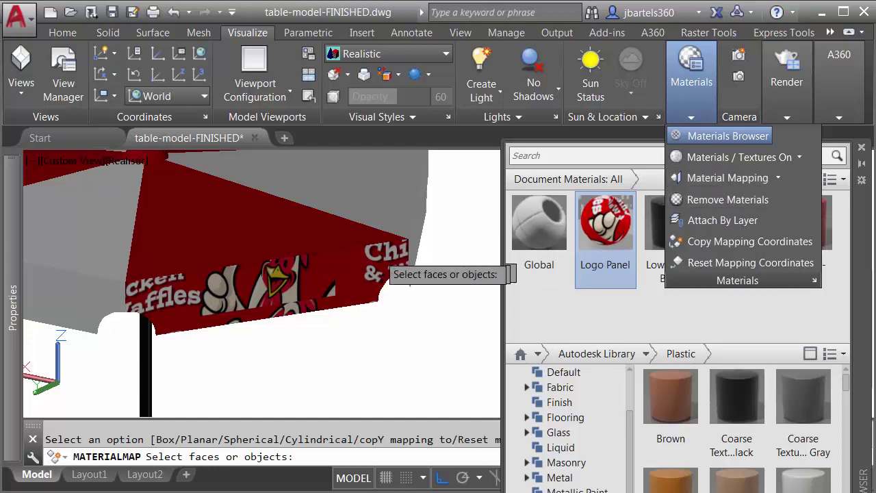
click(280, 278)
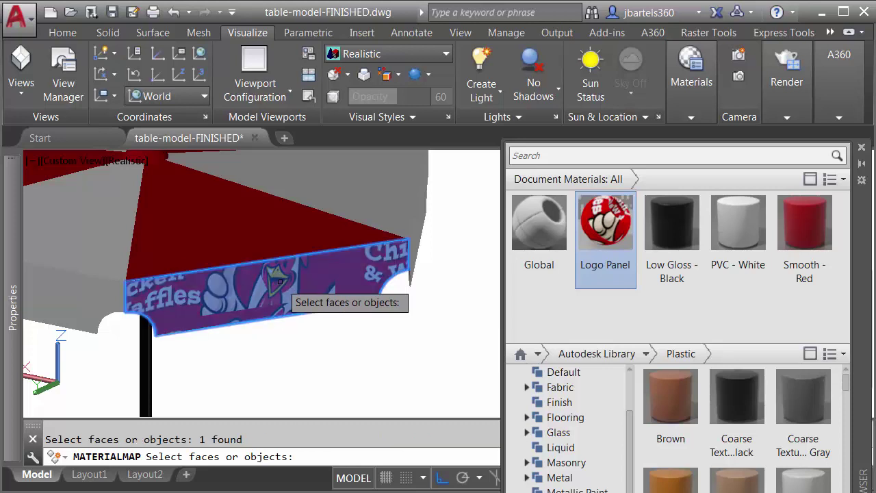
key(Return)
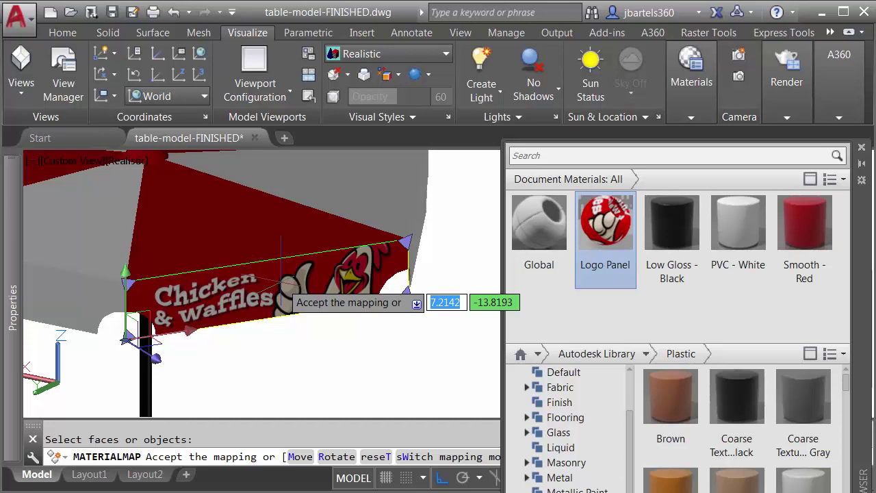
key(Return)
shift+middle_drag(281, 279, 273, 311)
Give the next side flap the Logo Panel material with planar mapping
drag(580, 229, 315, 301)
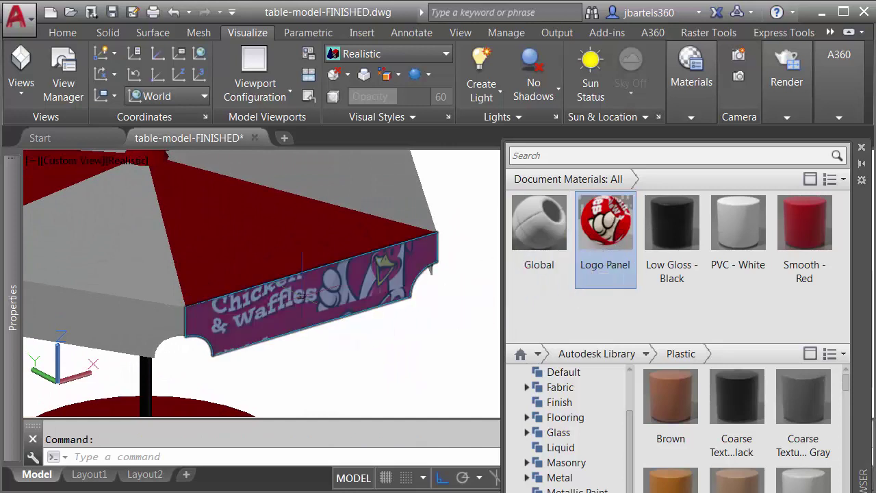
click(692, 117)
click(694, 177)
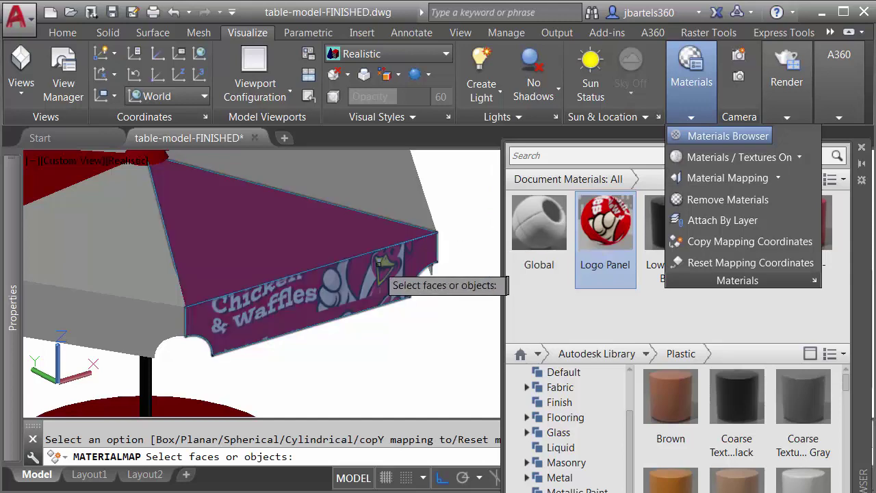
click(345, 288)
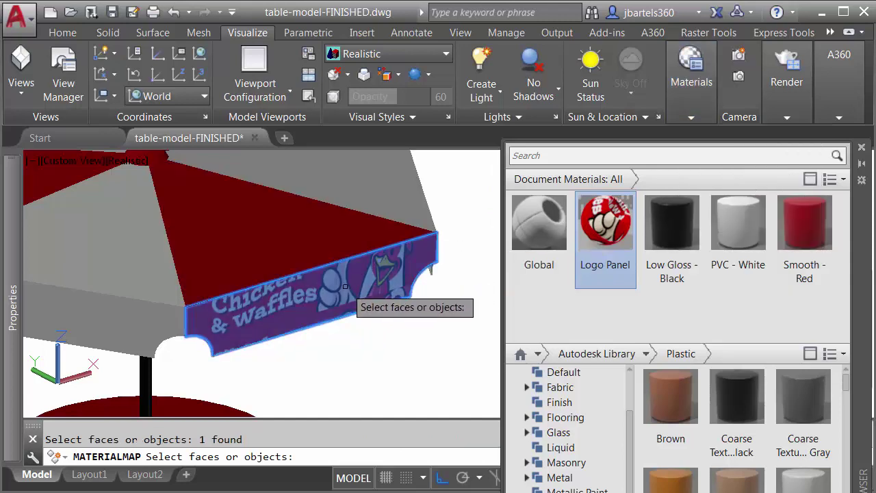
key(Return)
key(Return)
shift+middle_drag(394, 318, 265, 325)
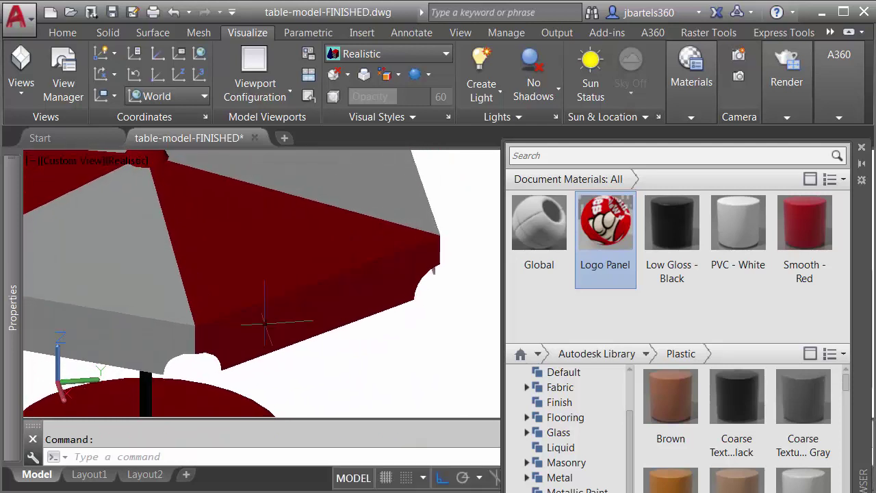
Apply Logo Panel with planar mapping to a third side flap
drag(605, 226, 345, 290)
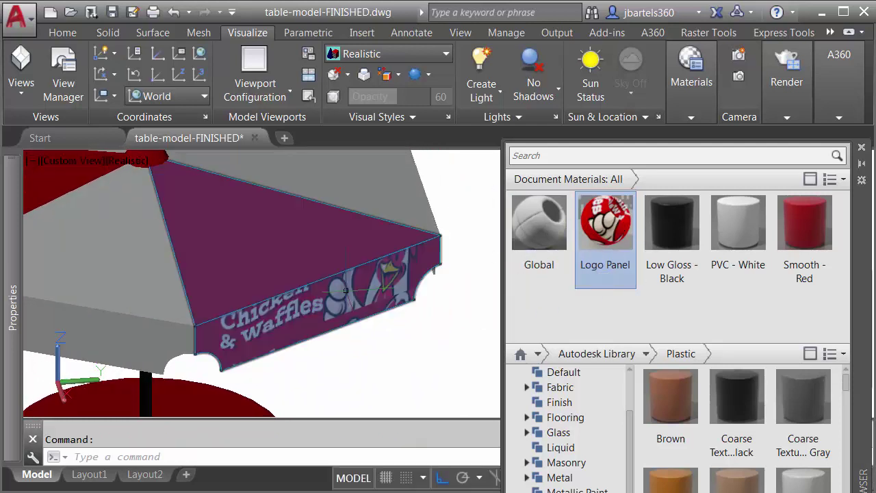
click(690, 119)
click(698, 176)
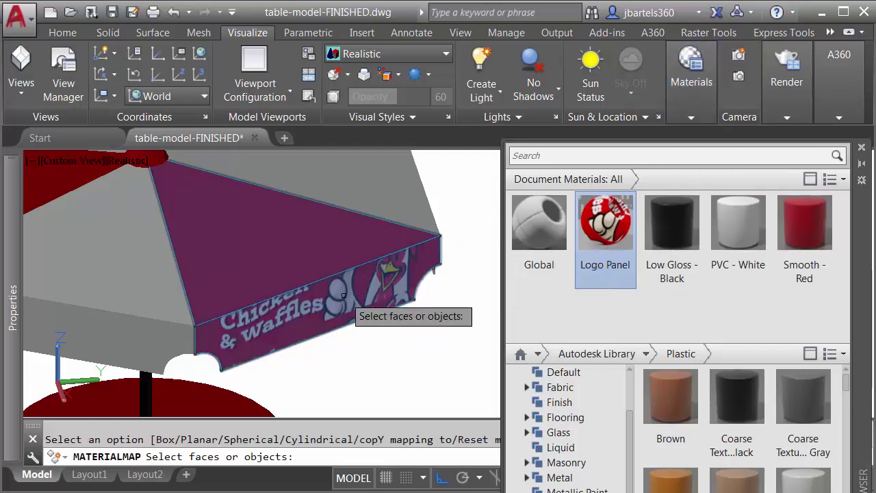
click(363, 233)
key(Return)
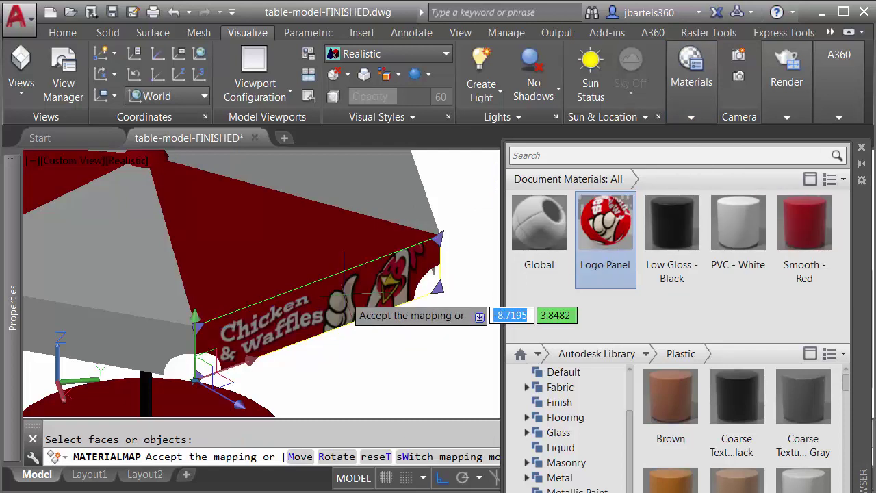
key(Return)
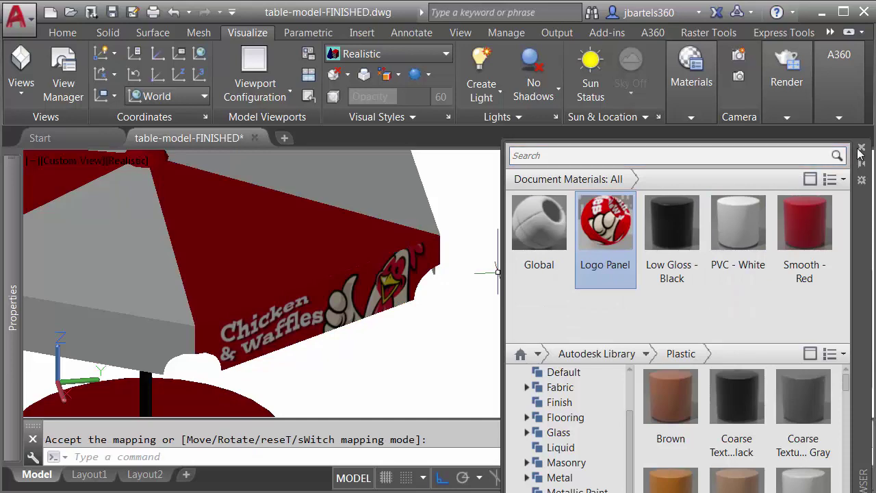
Close the materials library, frame the whole table, and launch Export > FBX
click(862, 147)
scroll(613, 238, down, 5)
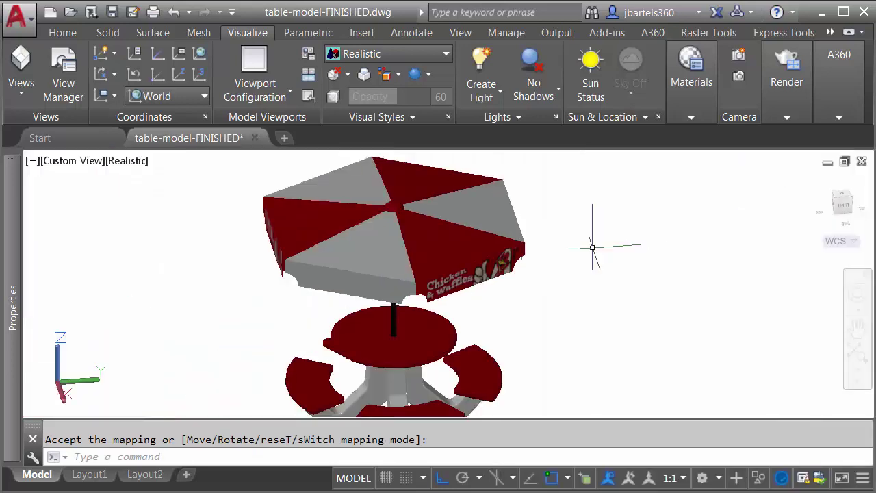
shift+middle_drag(586, 249, 448, 270)
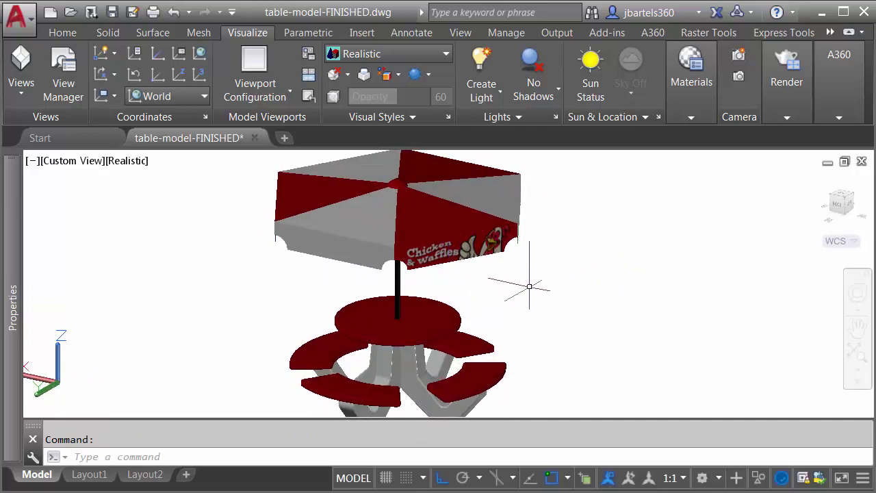
click(18, 19)
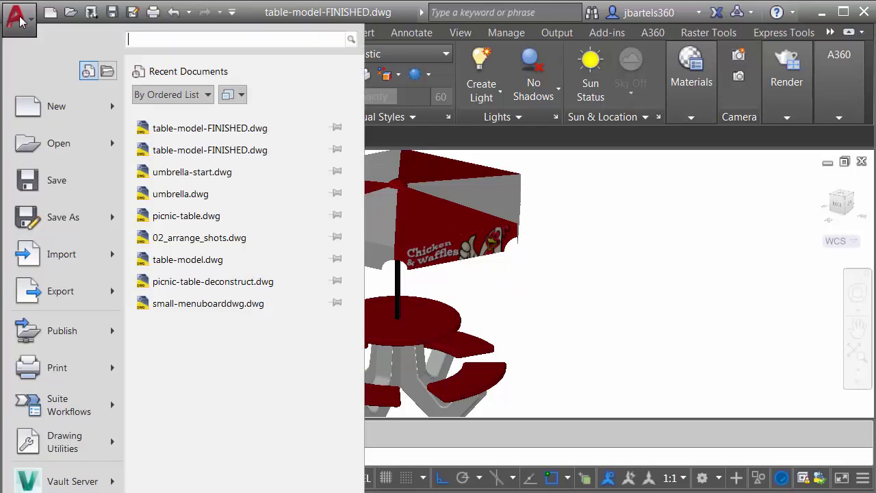
mouse_move(42, 292)
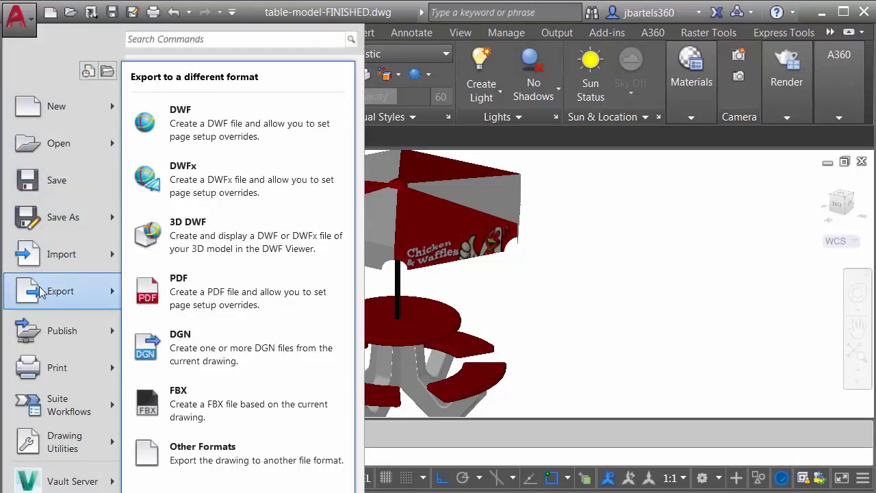
click(171, 402)
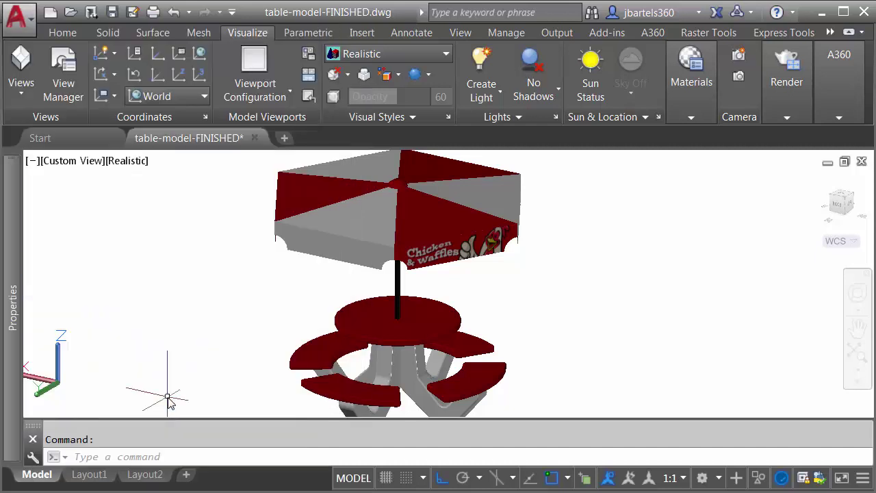
Save the export as custom-table.fbx in the fbx folder
click(174, 195)
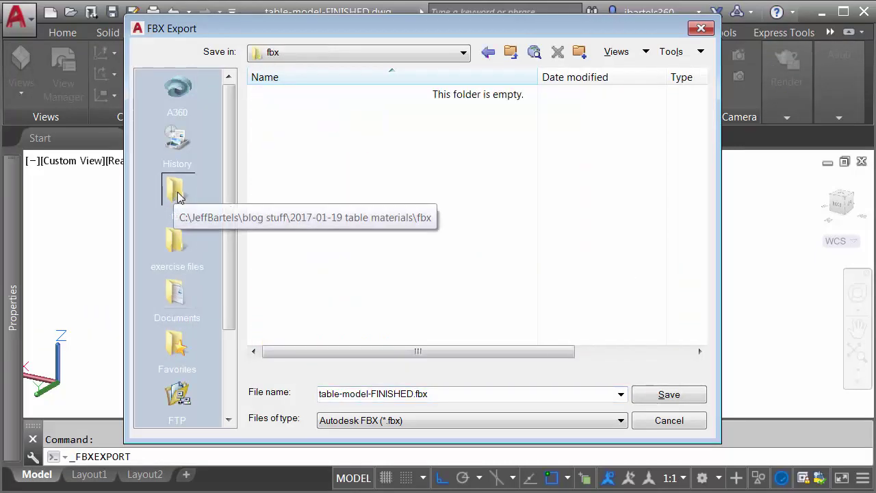
double_click(373, 393)
click(412, 394)
shift+click(318, 395)
text(custom-table)
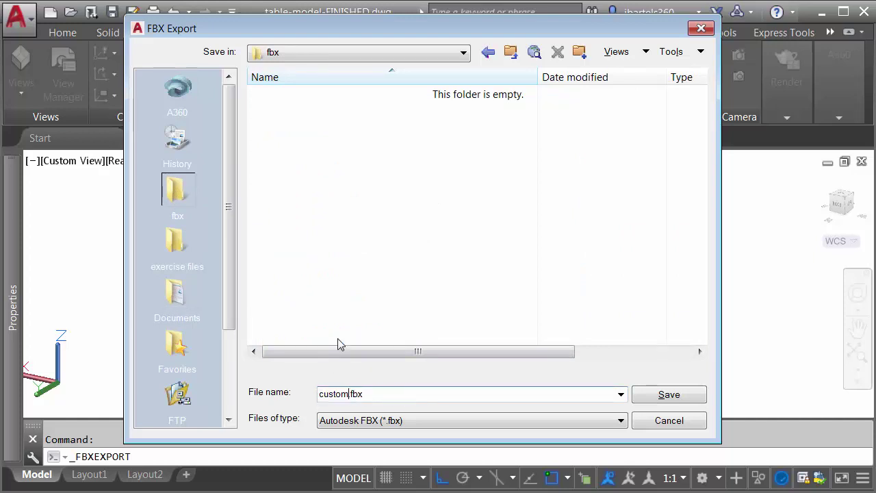
click(657, 397)
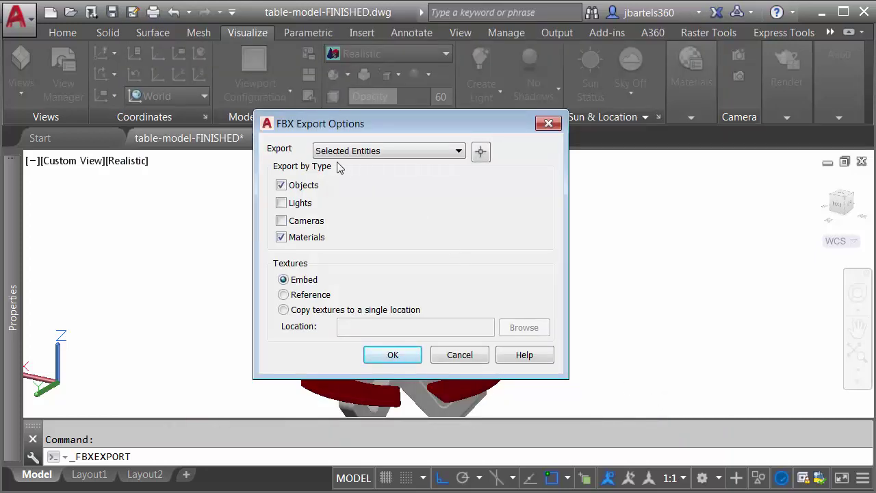
Window-select the whole table and umbrella and export with embedded textures
click(481, 153)
click(533, 155)
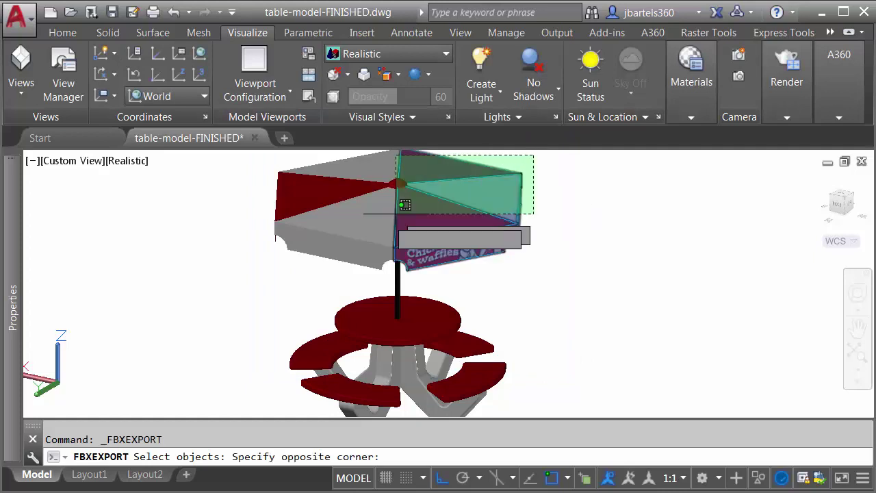
click(237, 397)
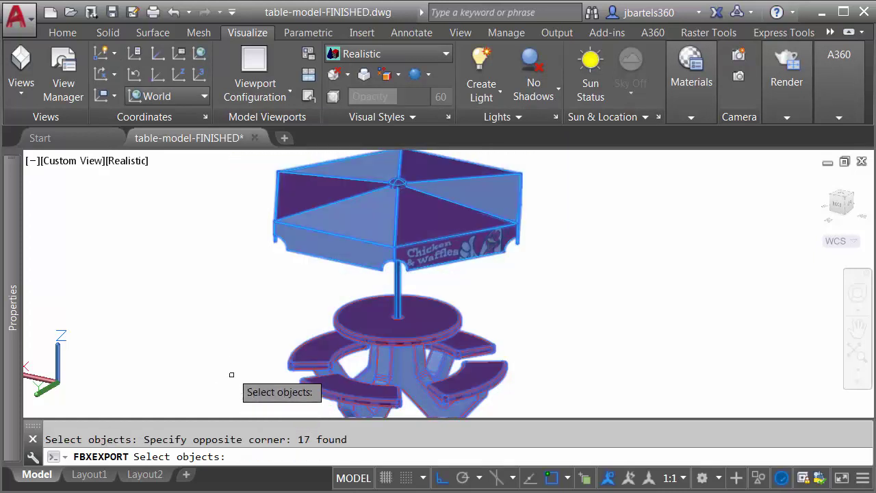
key(Return)
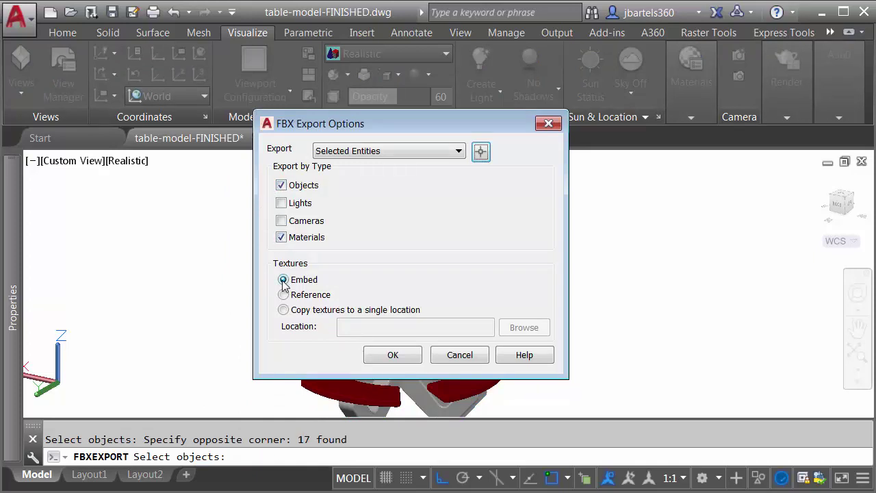
click(375, 356)
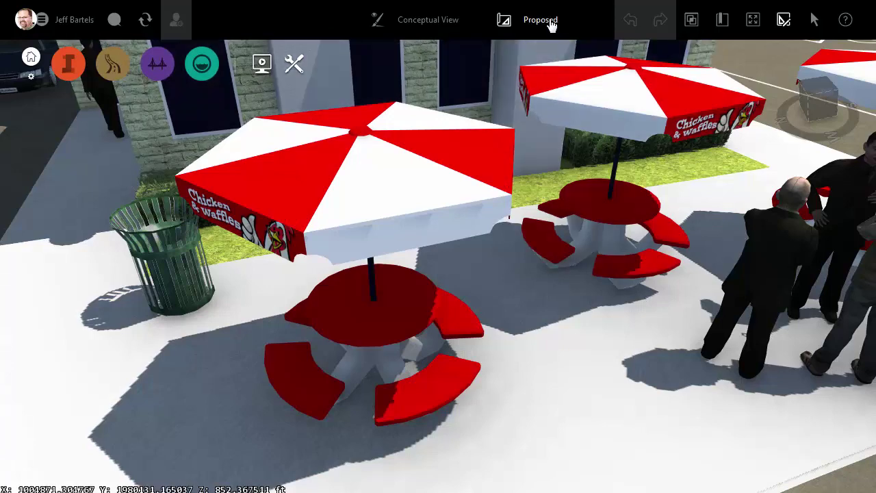
Make the temp proposal active and zoom out over the storefront sidewalk
click(551, 24)
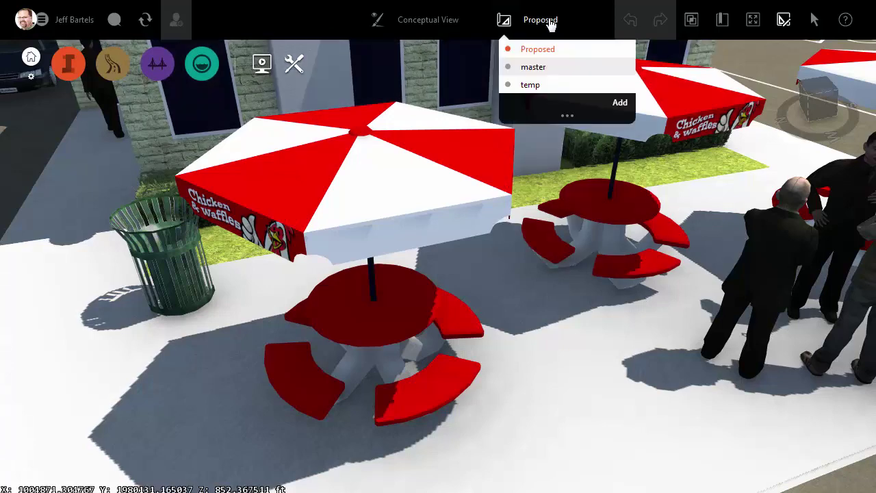
click(537, 85)
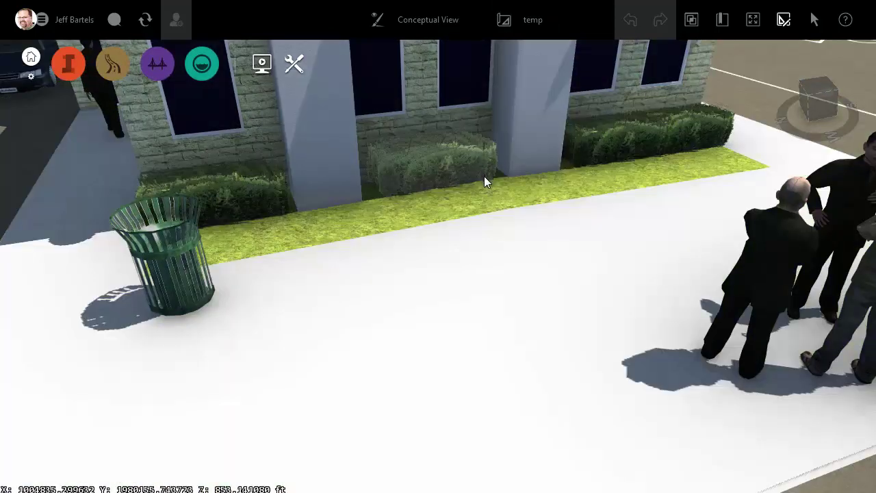
scroll(356, 293, down, 3)
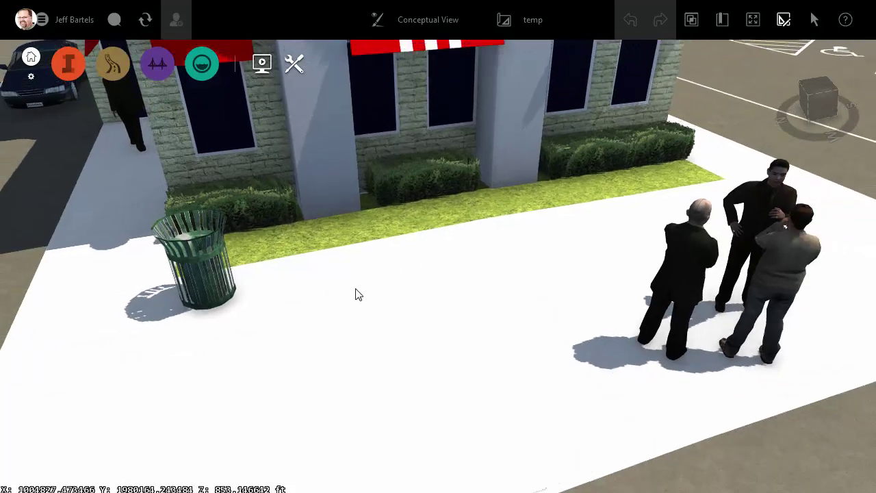
scroll(391, 311, down, 3)
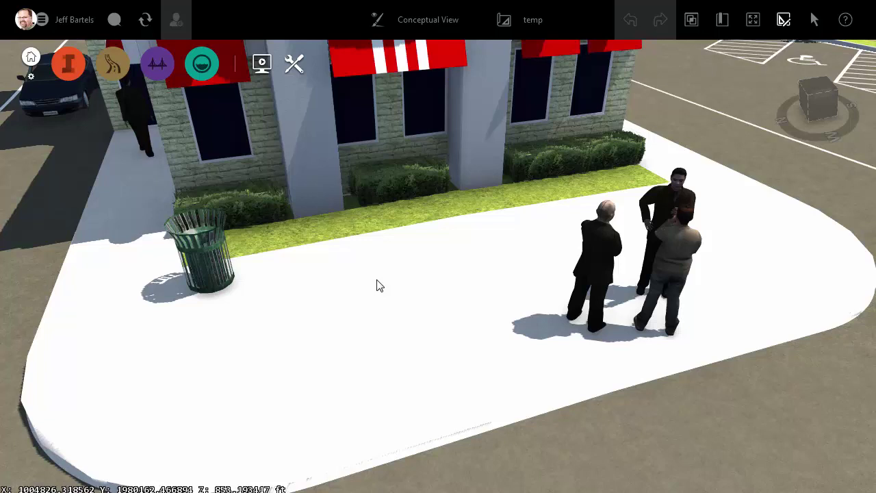
Drag custom-table.fbx from the fbx folder into InfraWorks and classify it as City Furniture
key(super+e)
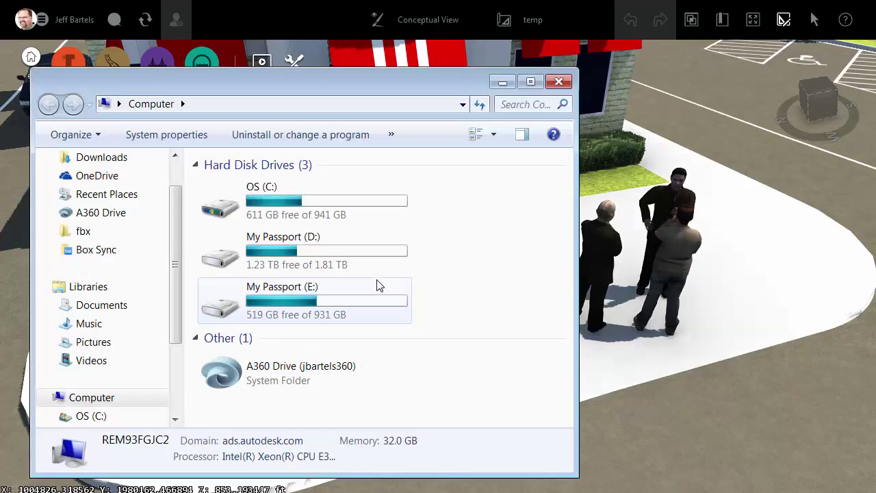
click(84, 234)
drag(230, 205, 709, 321)
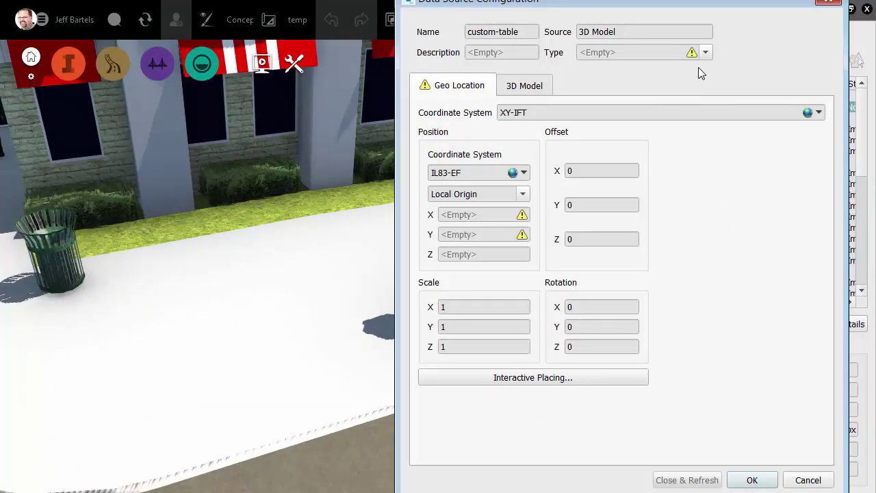
click(707, 53)
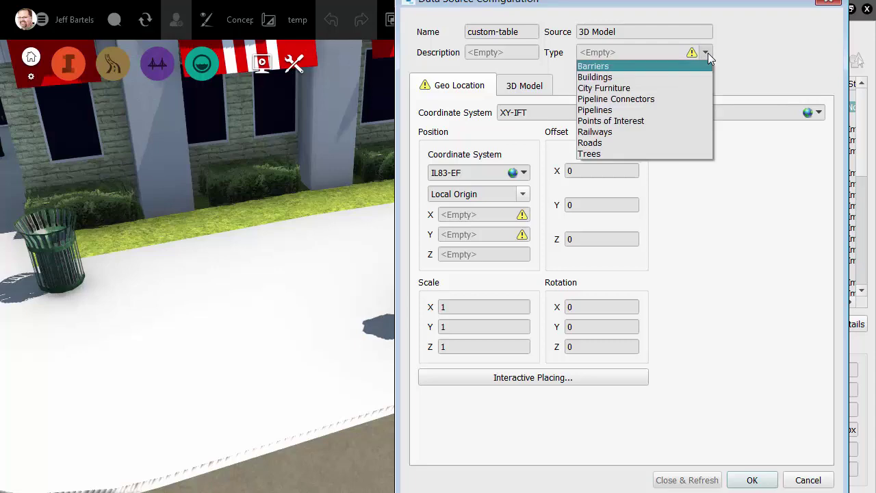
click(658, 84)
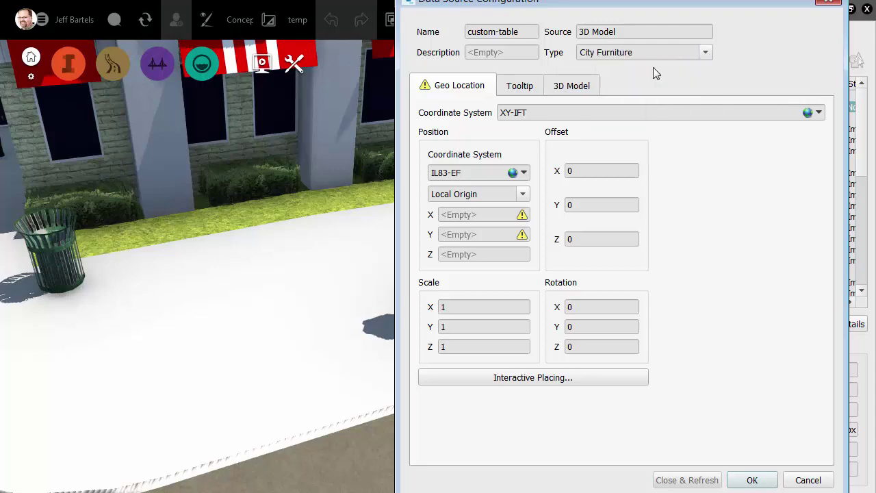
click(576, 87)
drag(593, 364, 593, 274)
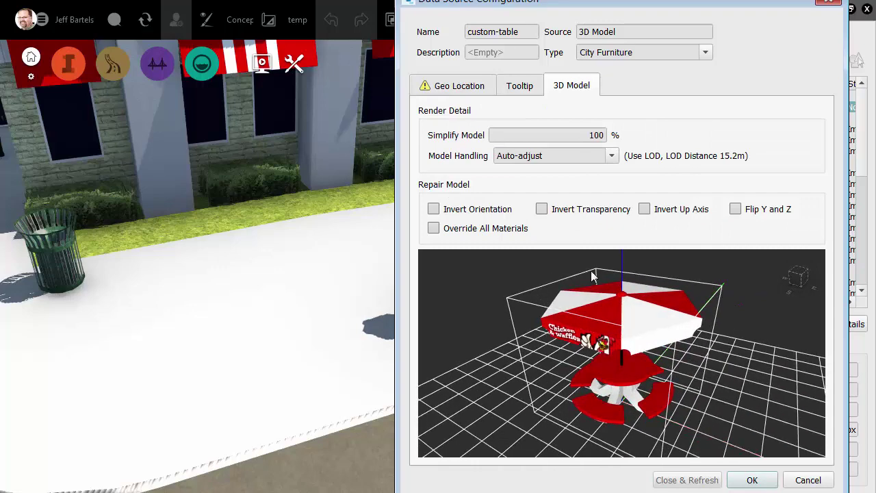
click(465, 90)
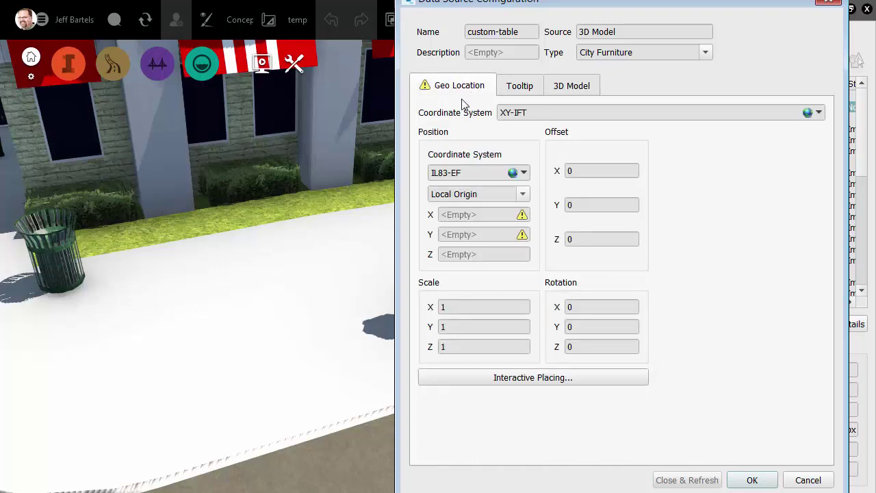
Position the custom table on the sidewalk next to the trash bin and load it as City Furniture
click(510, 381)
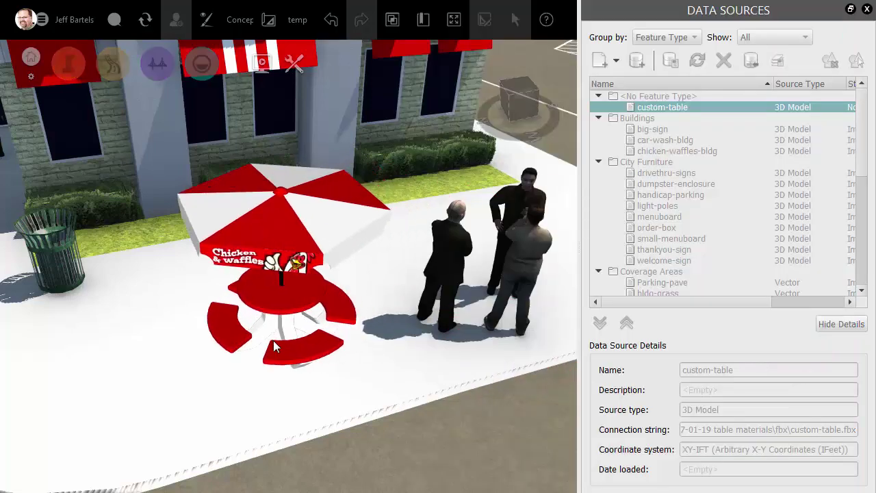
drag(270, 342, 197, 380)
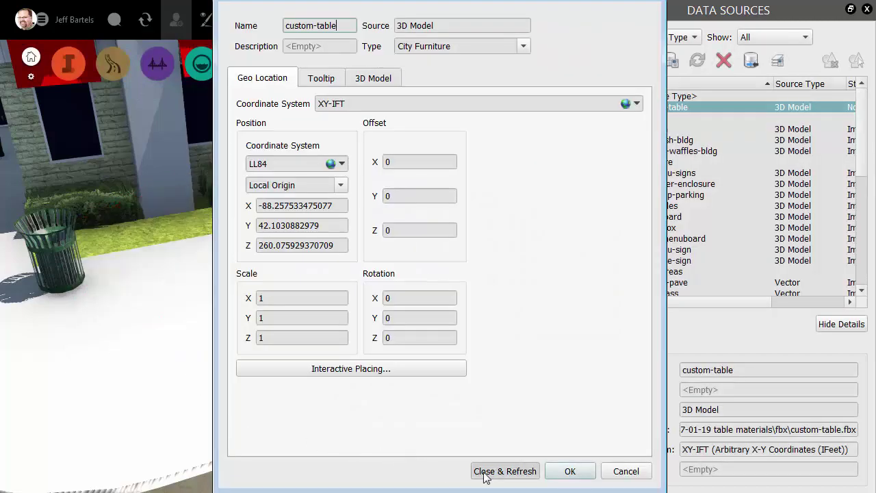
click(505, 471)
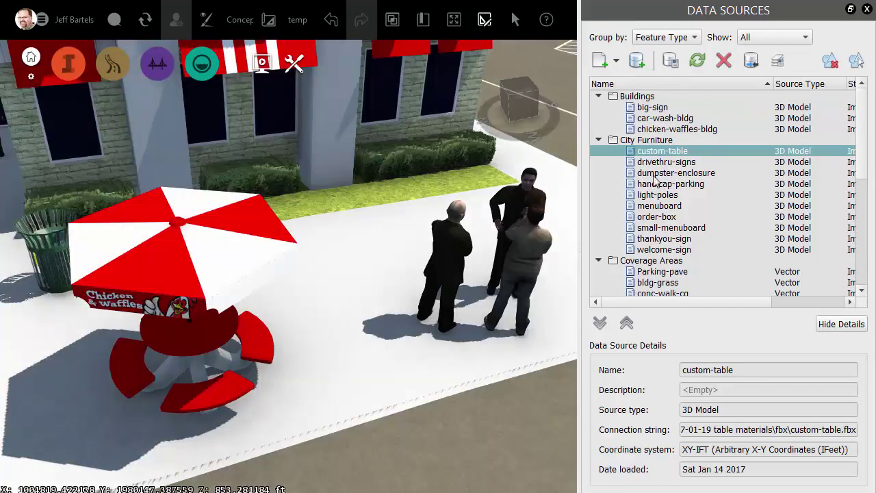
Close the Data Sources panel and orbit down to see the Chicken & Waffles umbrella table at street level
click(867, 9)
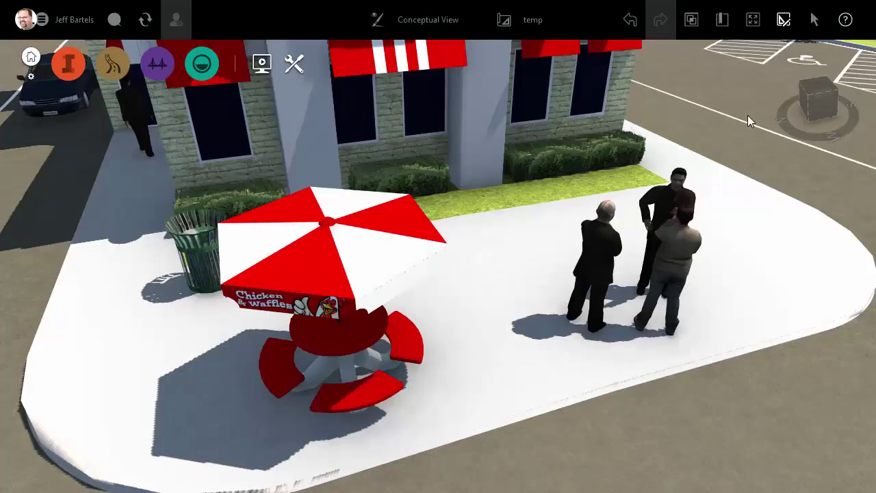
middle_drag(500, 348, 565, 309)
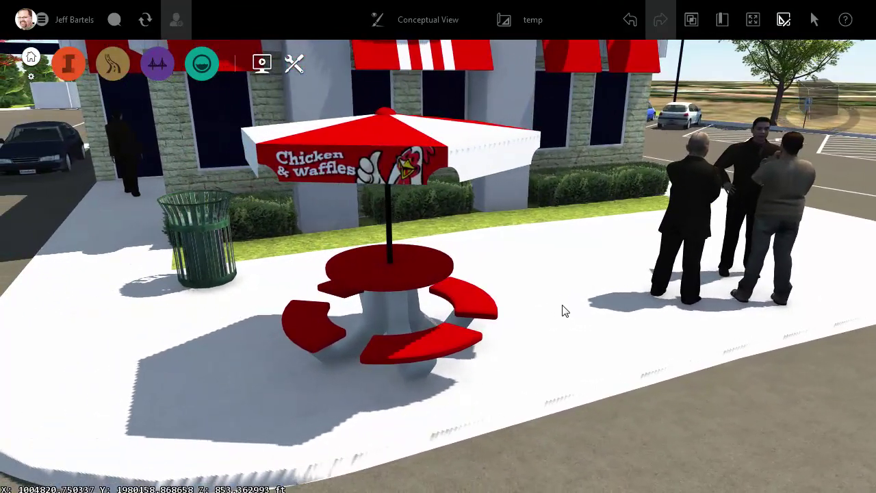